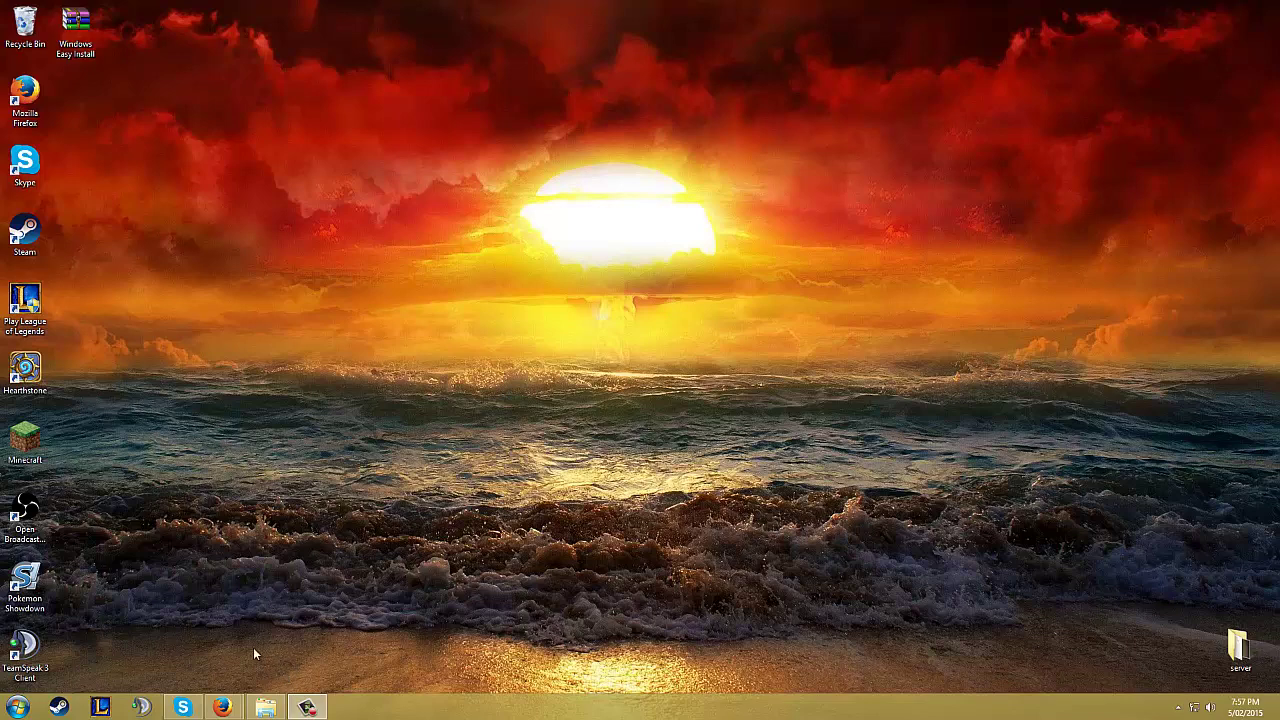
Bring the MEGA page with the finished Windows Easy Install.rar download forward, then minimise Firefox.
mouse_move(222, 707)
click(290, 648)
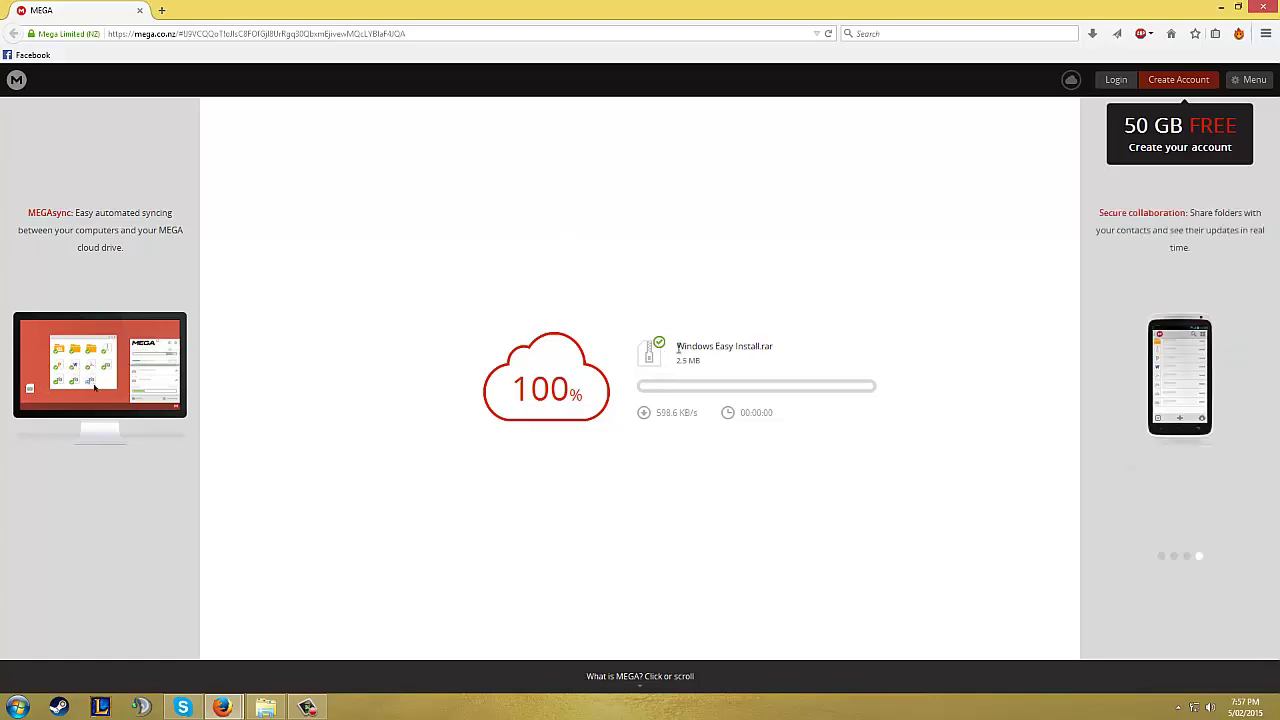
click(1222, 7)
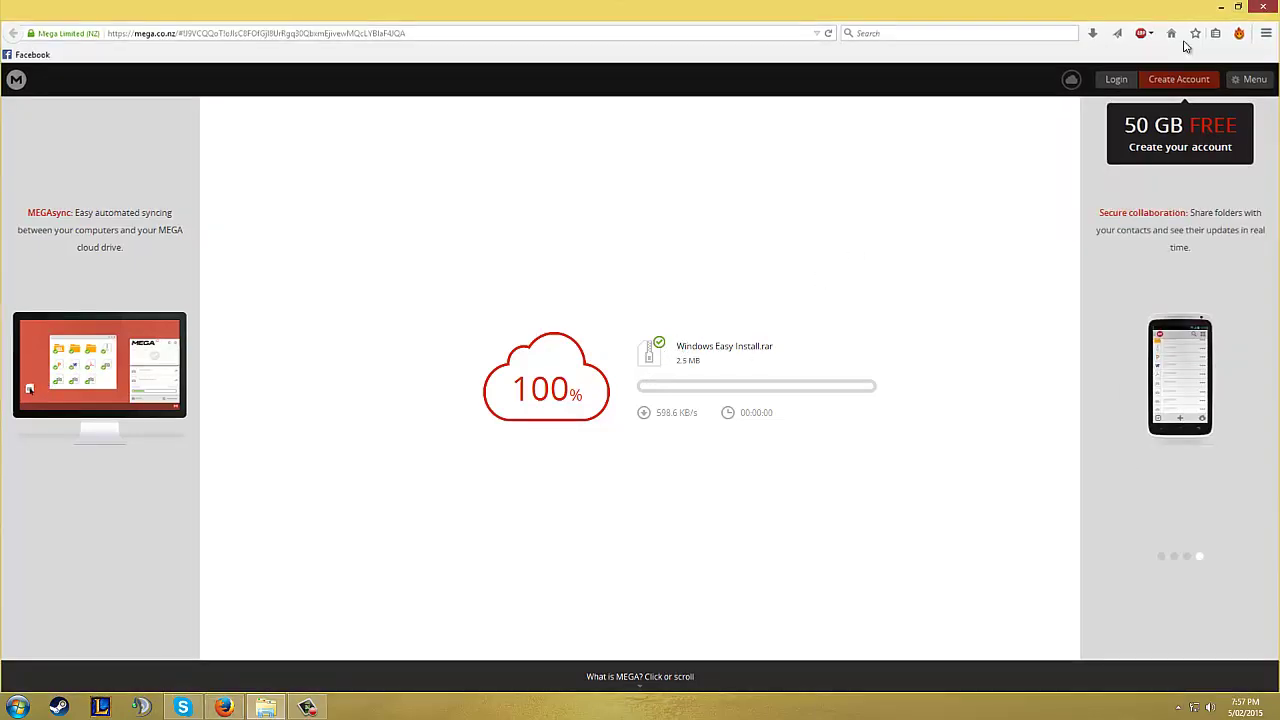
Open Windows Easy Install.rar in WinRAR, enter NT6.X_fast_installer, and dismiss the licence reminder.
double_click(76, 30)
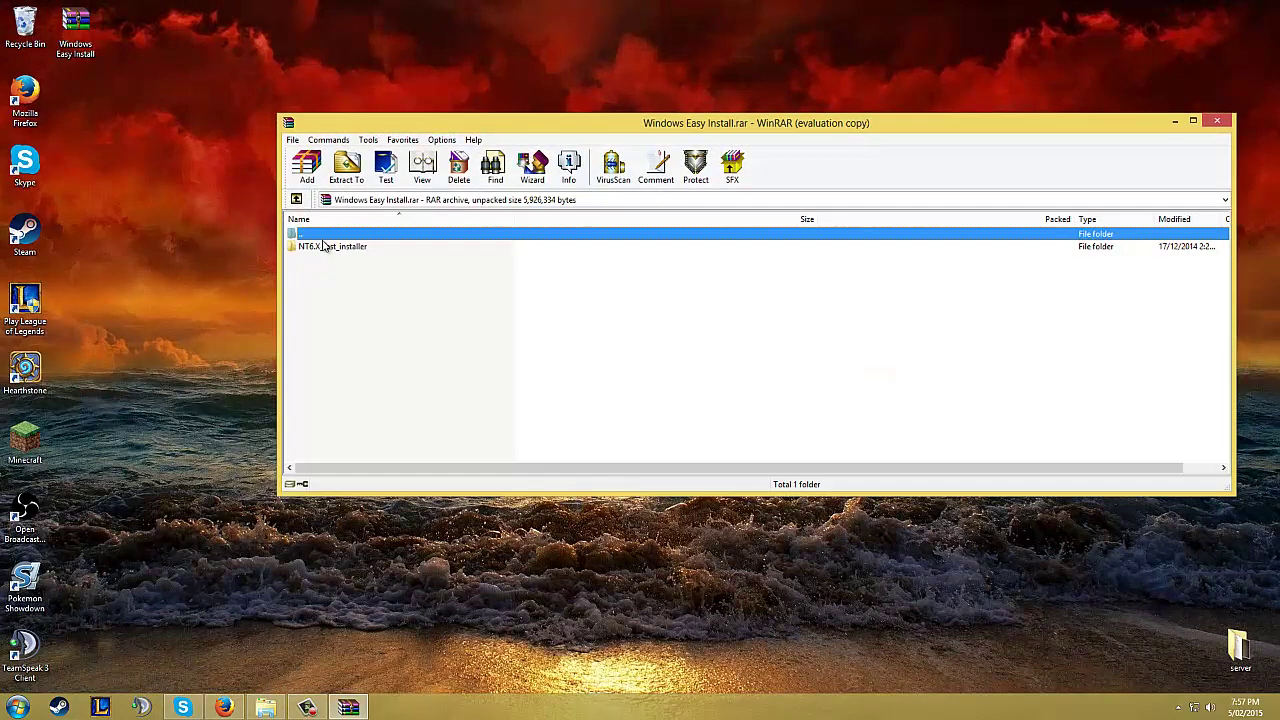
double_click(322, 247)
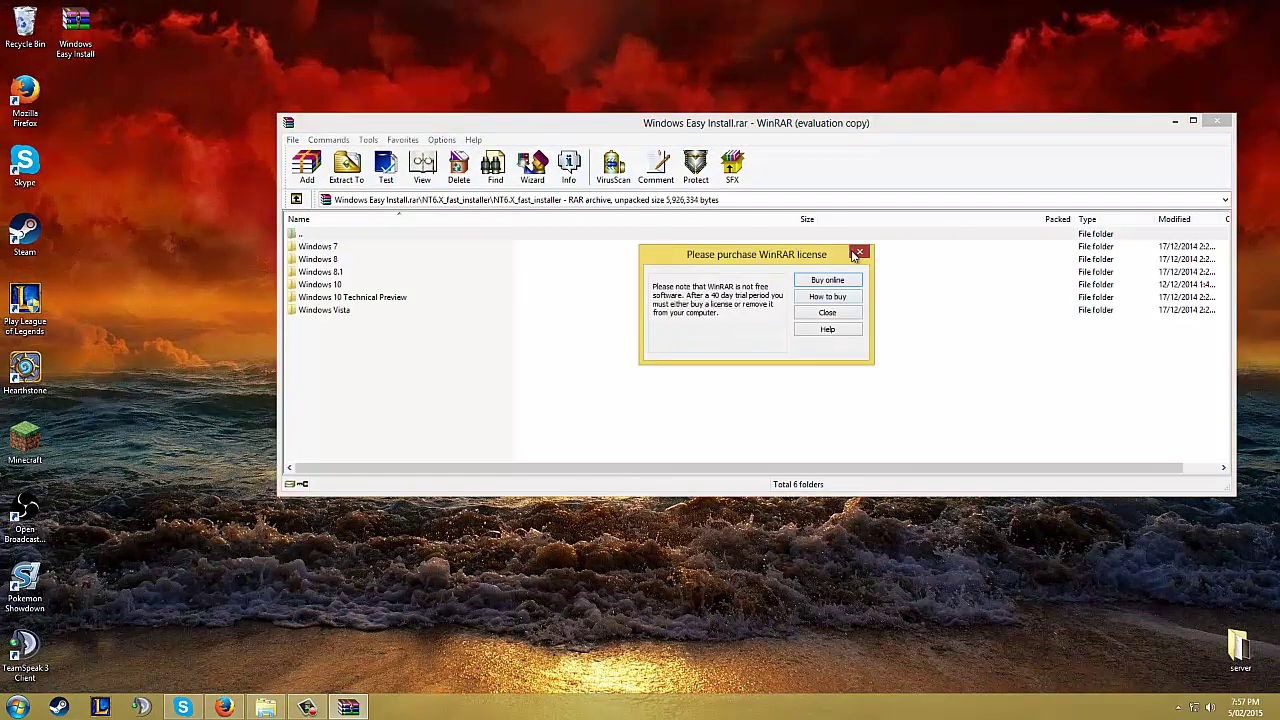
click(836, 311)
Drag the Windows 7 folder out of the archive onto the desktop.
click(332, 248)
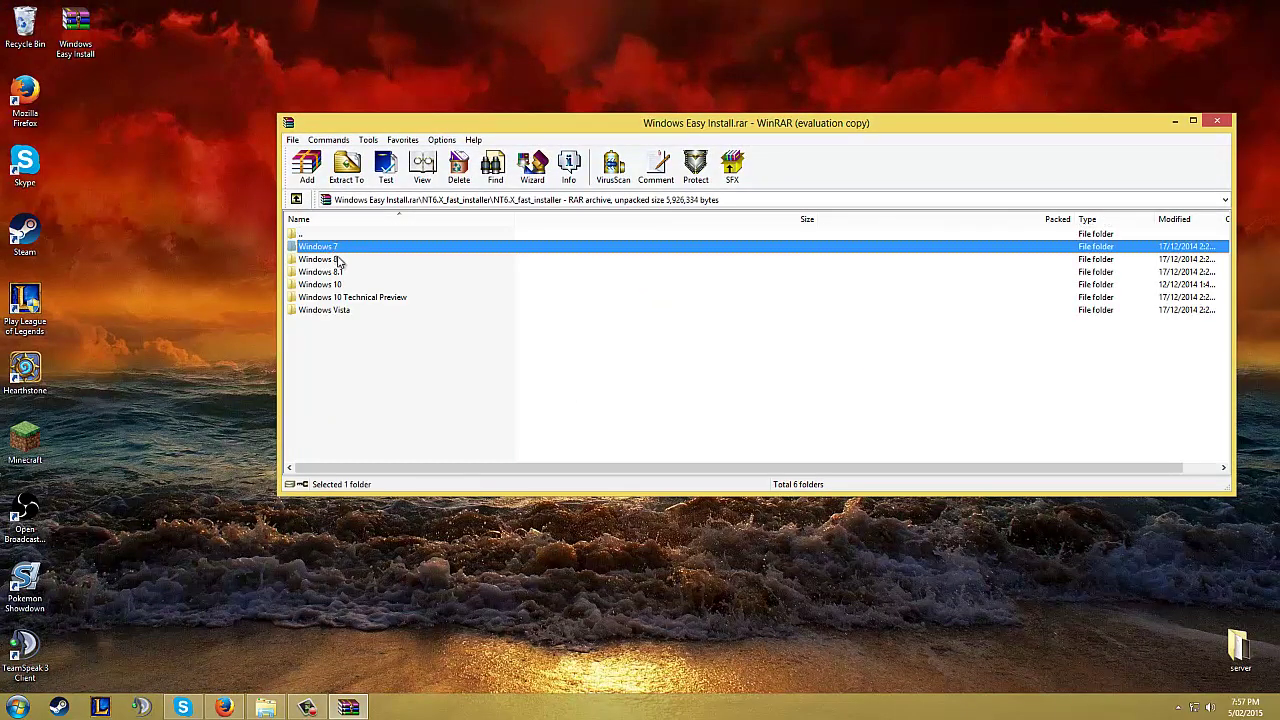
click(340, 260)
click(342, 272)
click(354, 311)
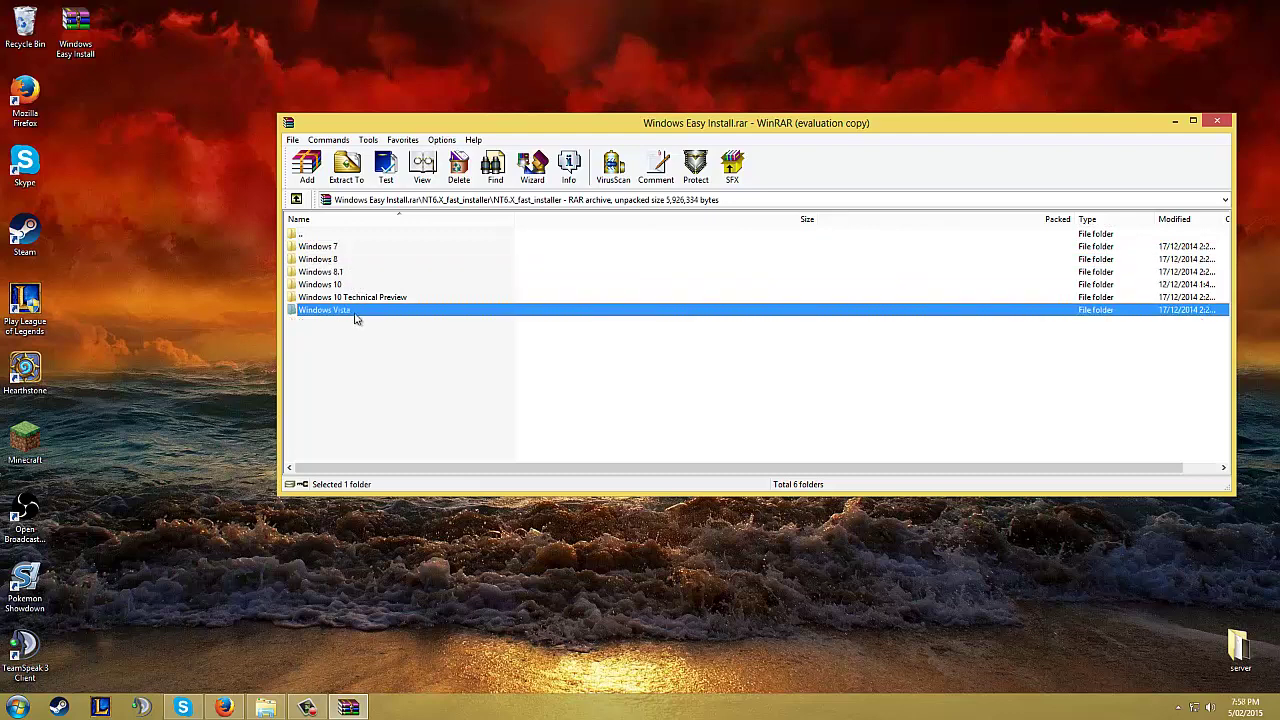
click(354, 250)
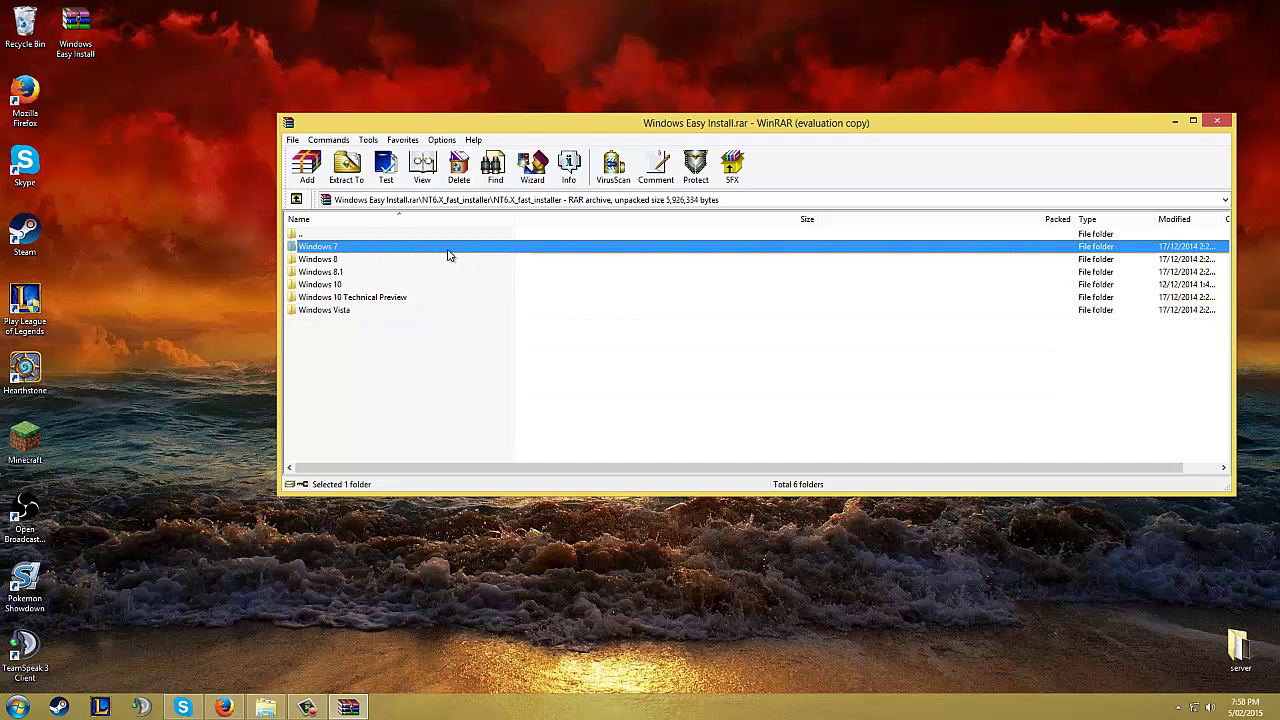
drag(434, 250, 81, 88)
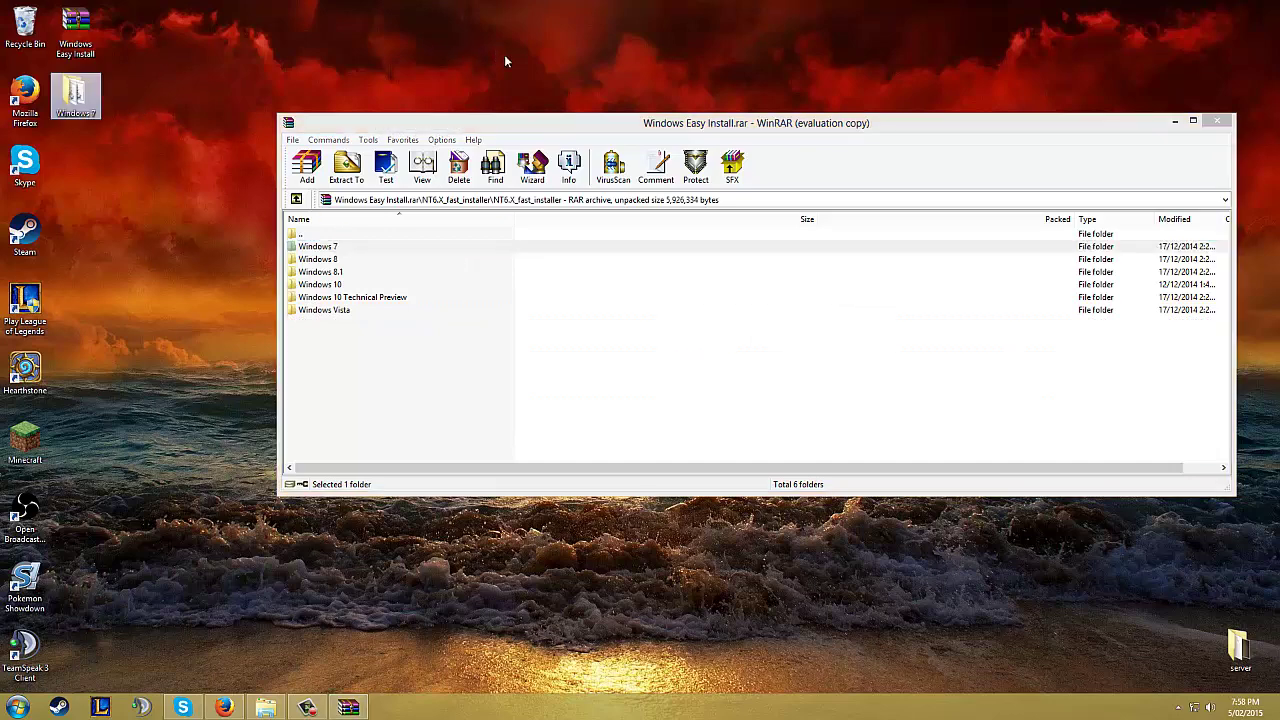
Close WinRAR, open the desktop Windows 7 folder, and bring up the installer script's context menu.
click(1217, 121)
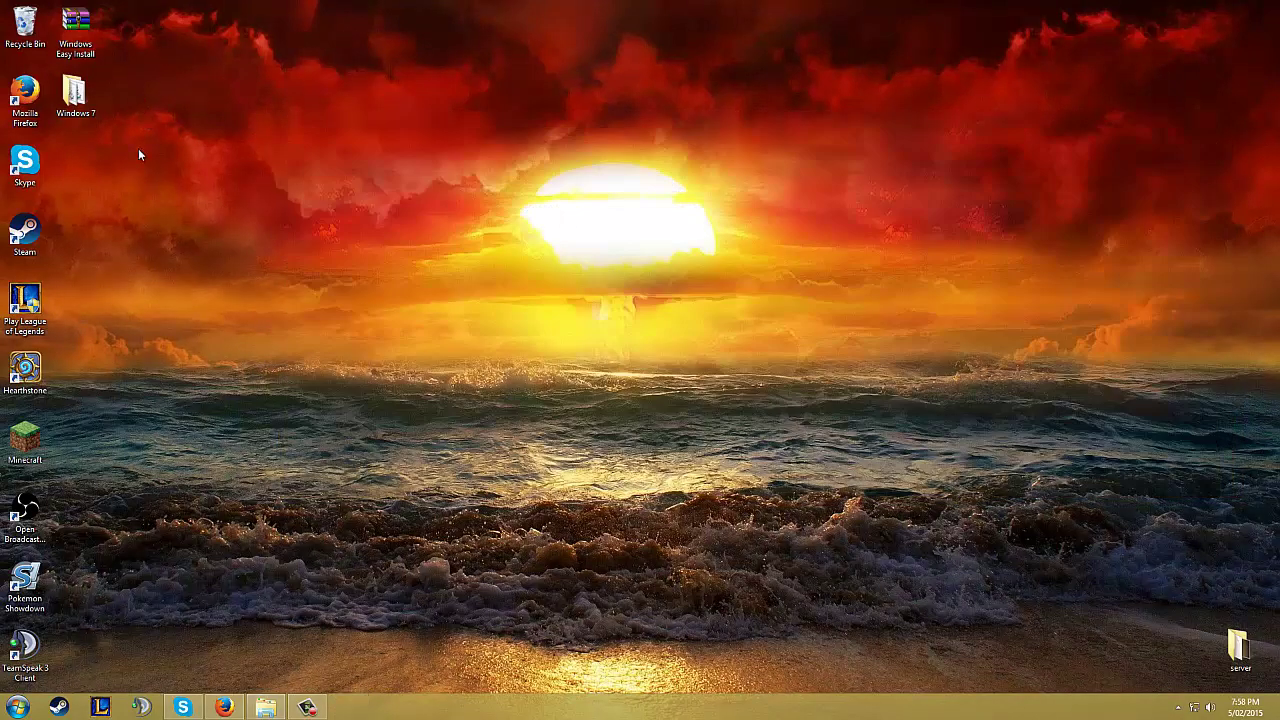
double_click(78, 100)
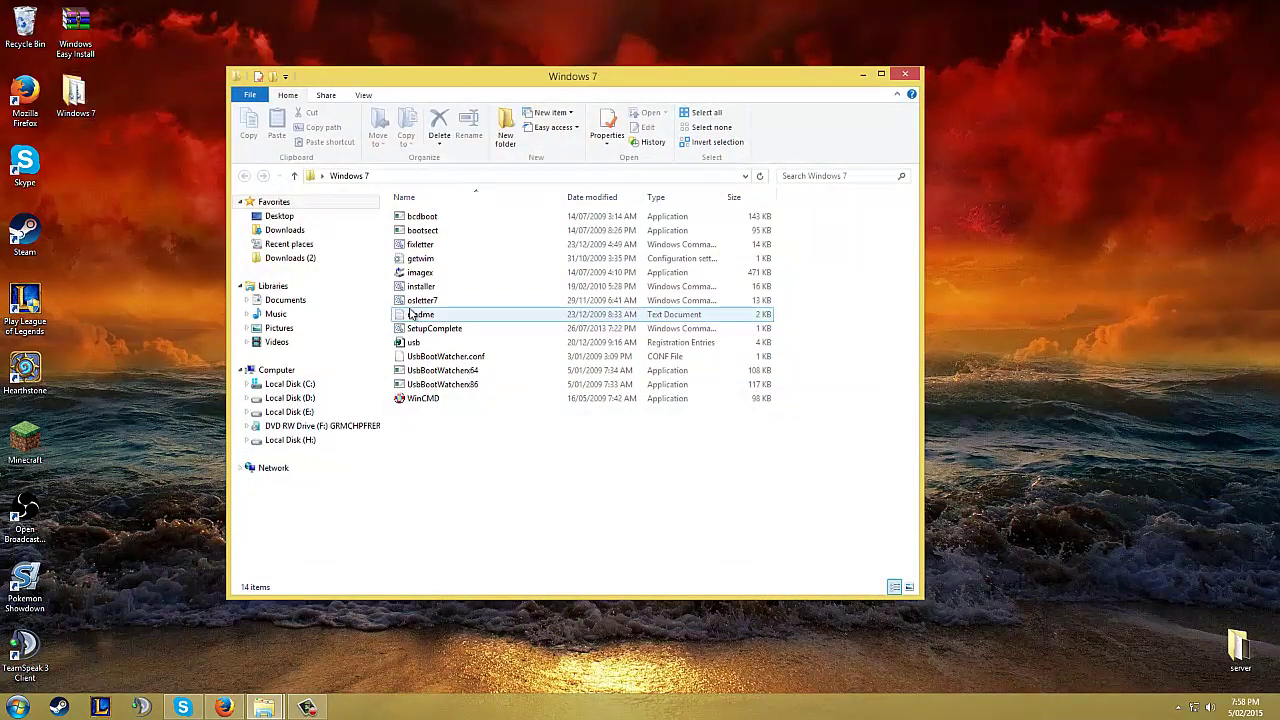
click(455, 288)
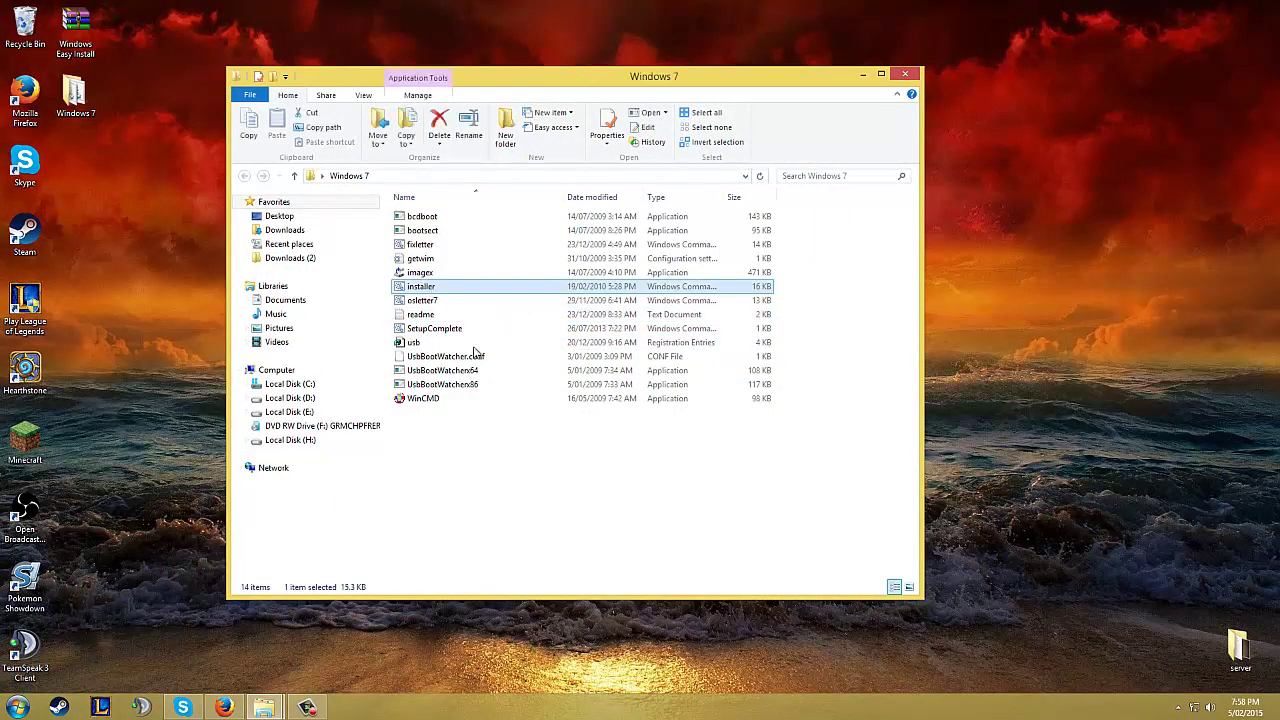
right_click(447, 286)
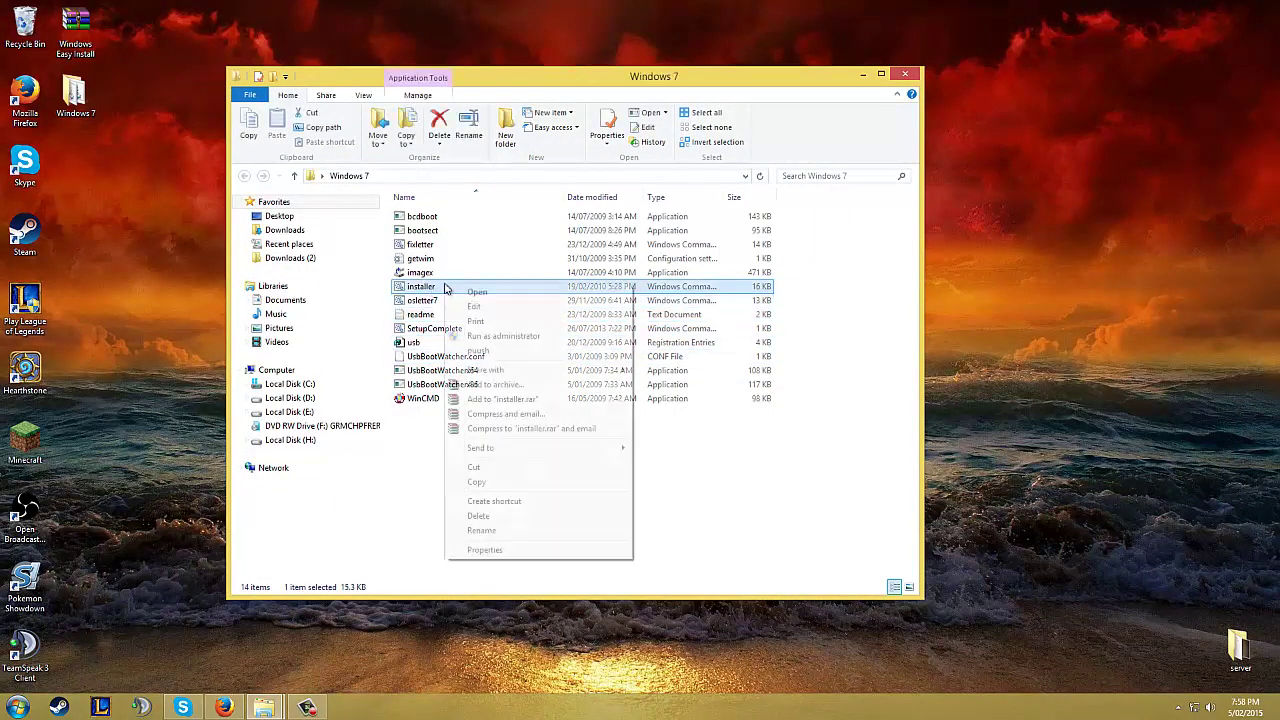
click(492, 336)
key(super)
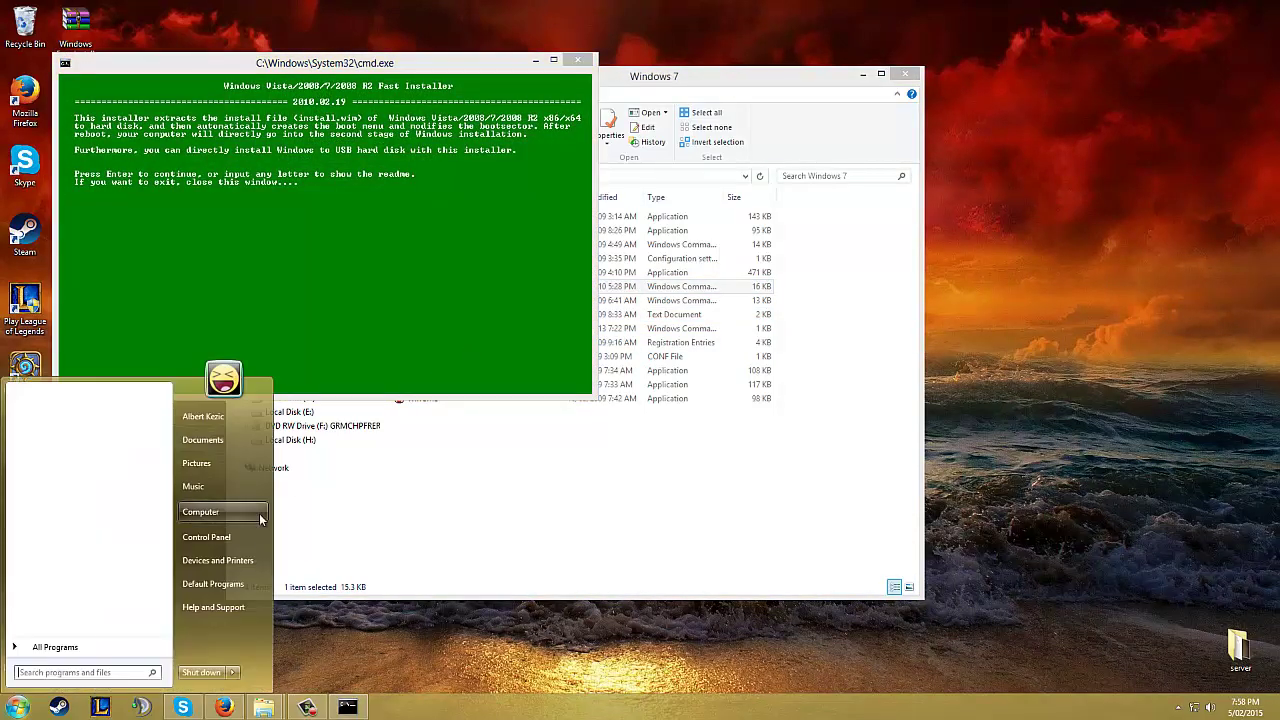
click(259, 513)
click(478, 350)
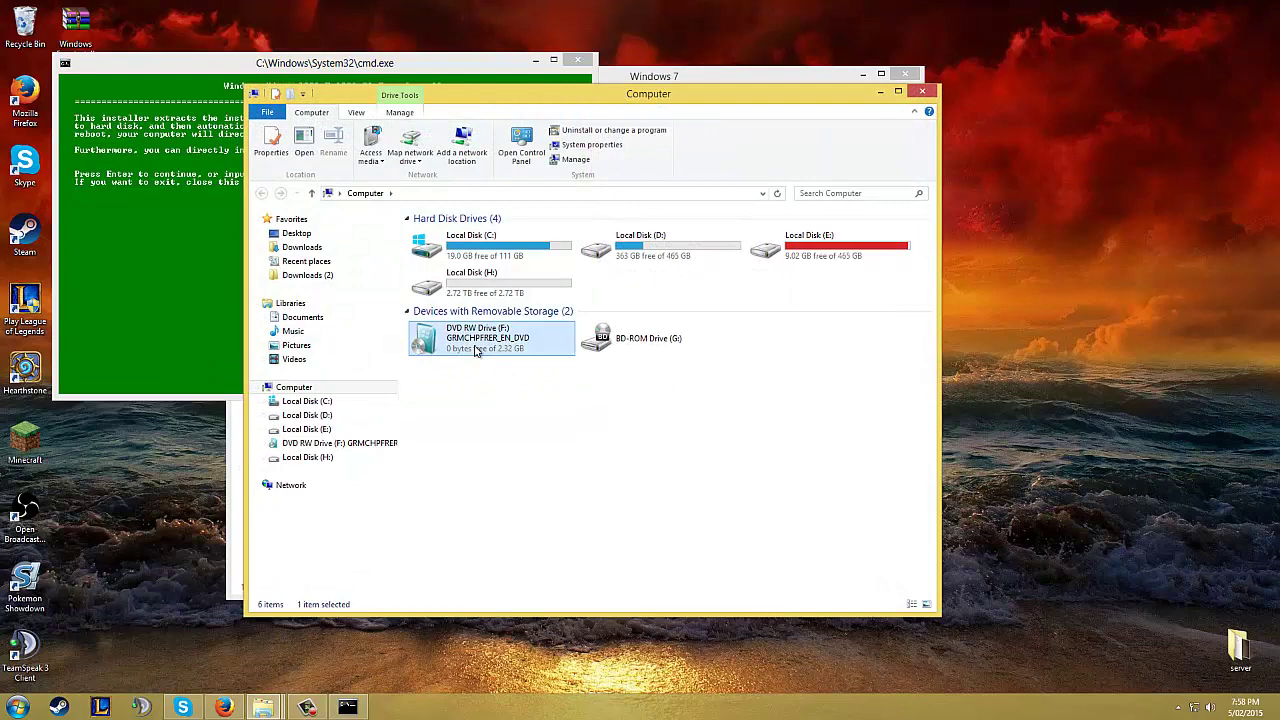
click(483, 433)
click(474, 352)
click(543, 478)
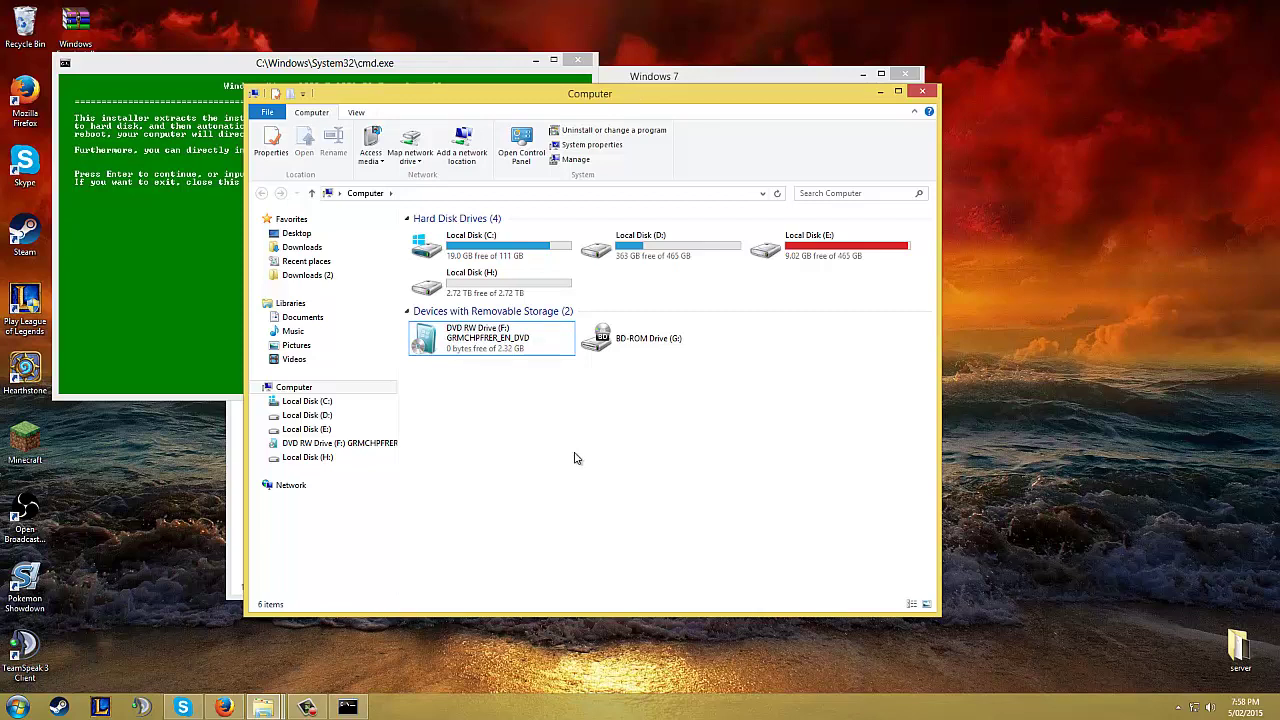
click(648, 347)
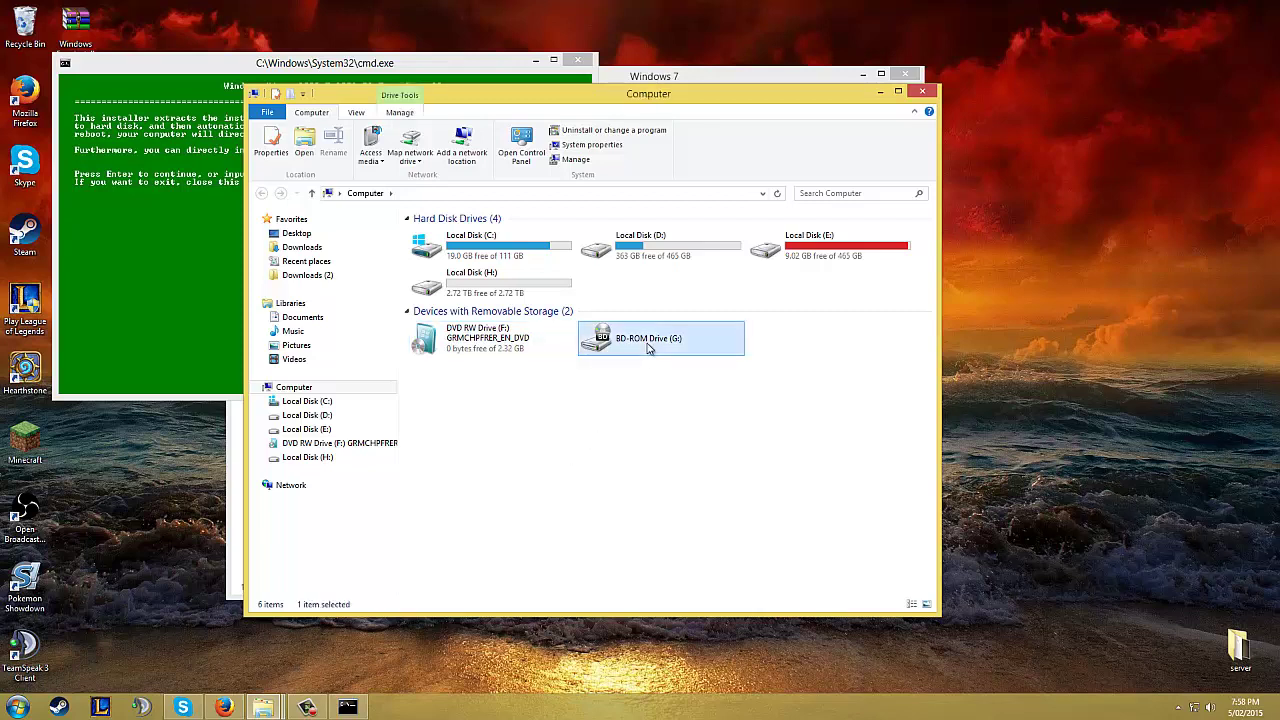
click(930, 92)
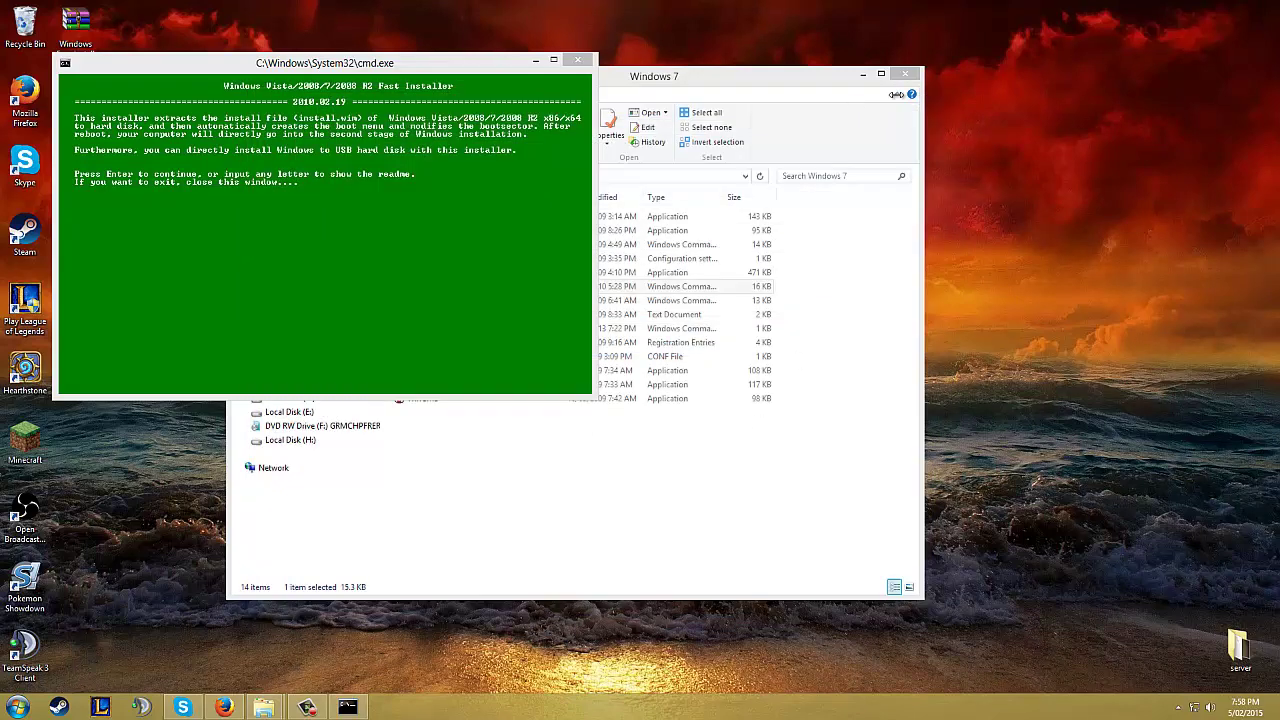
Continue past the installer intro and load install.wim from the DVD drive's sources folder.
drag(390, 63, 638, 197)
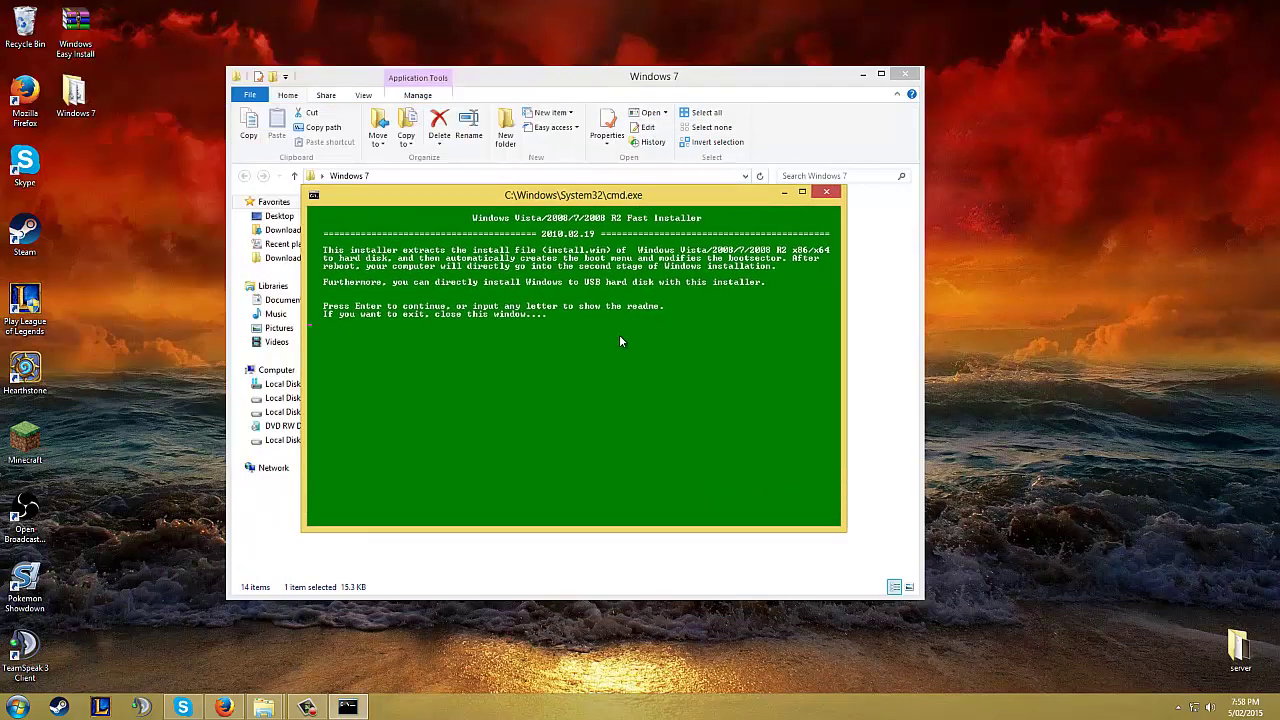
key(Return)
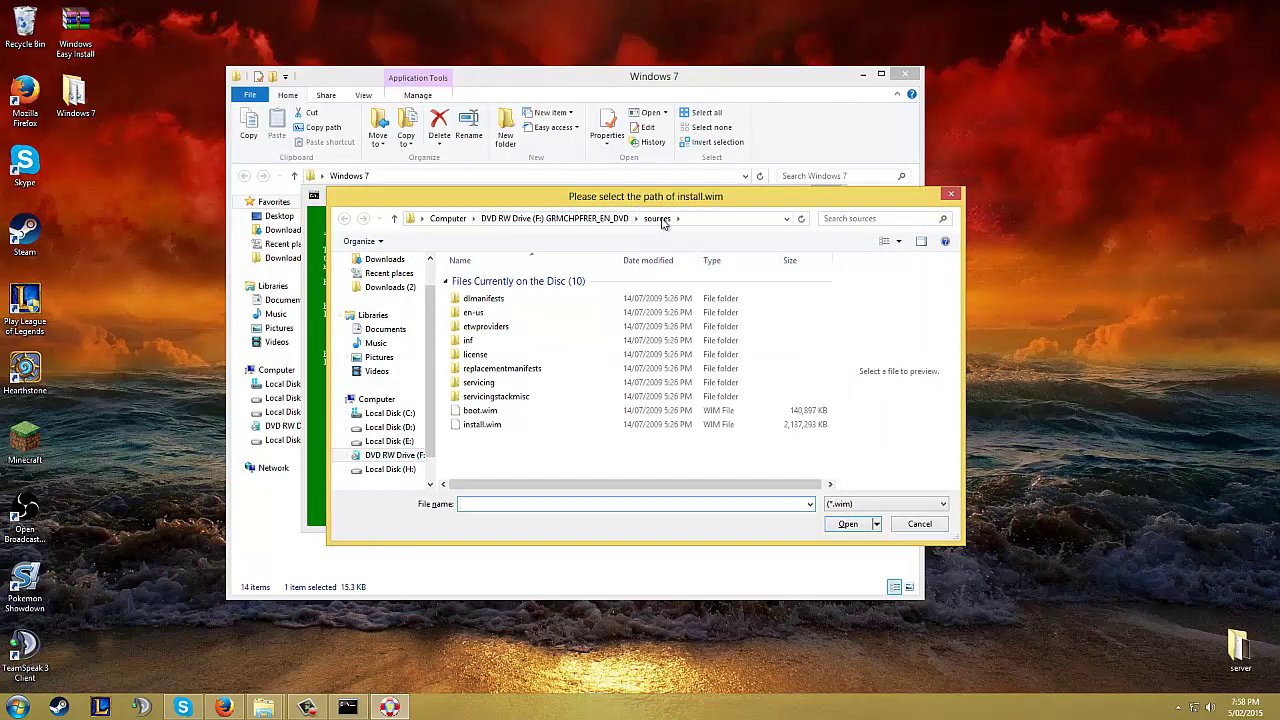
scroll(380, 380, up, 2)
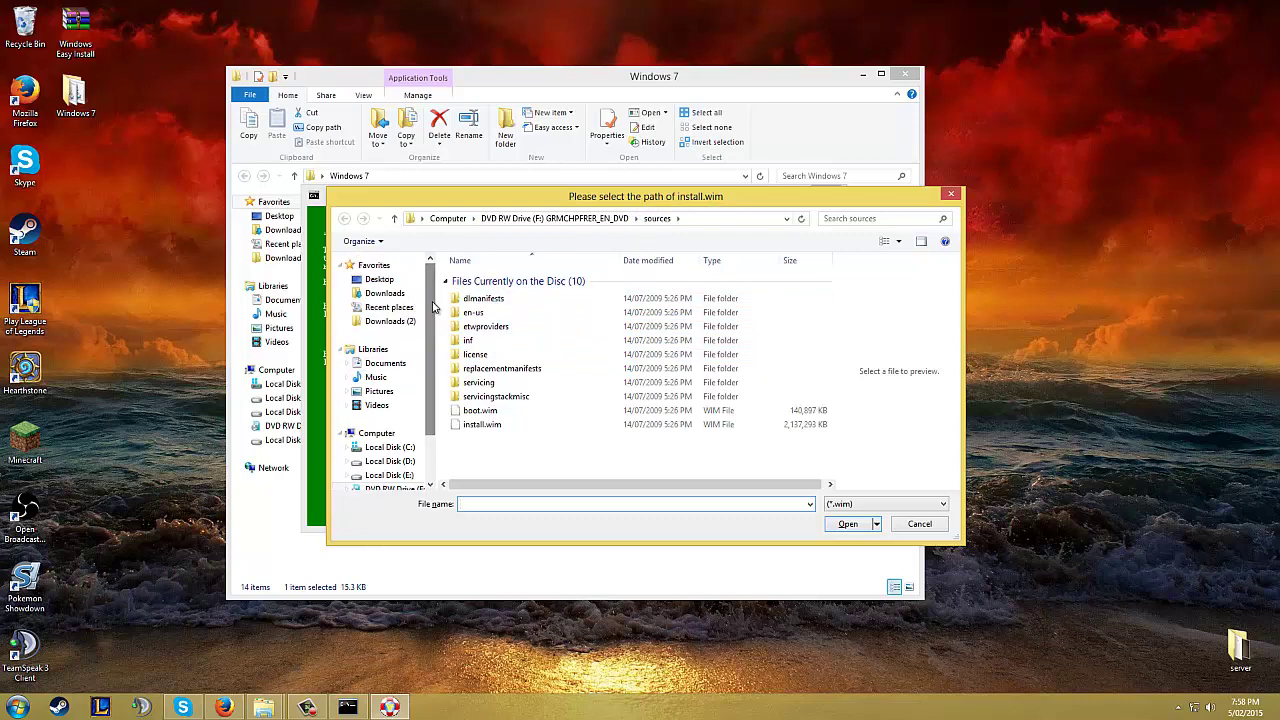
click(377, 433)
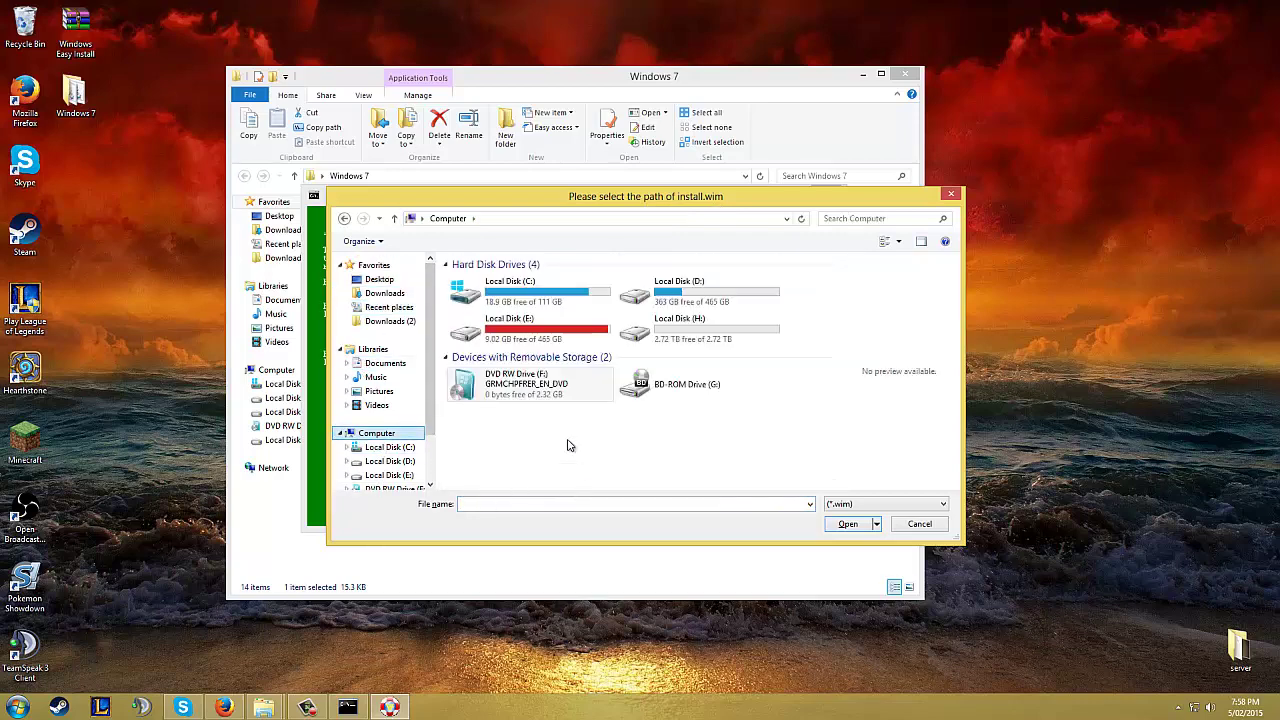
click(537, 381)
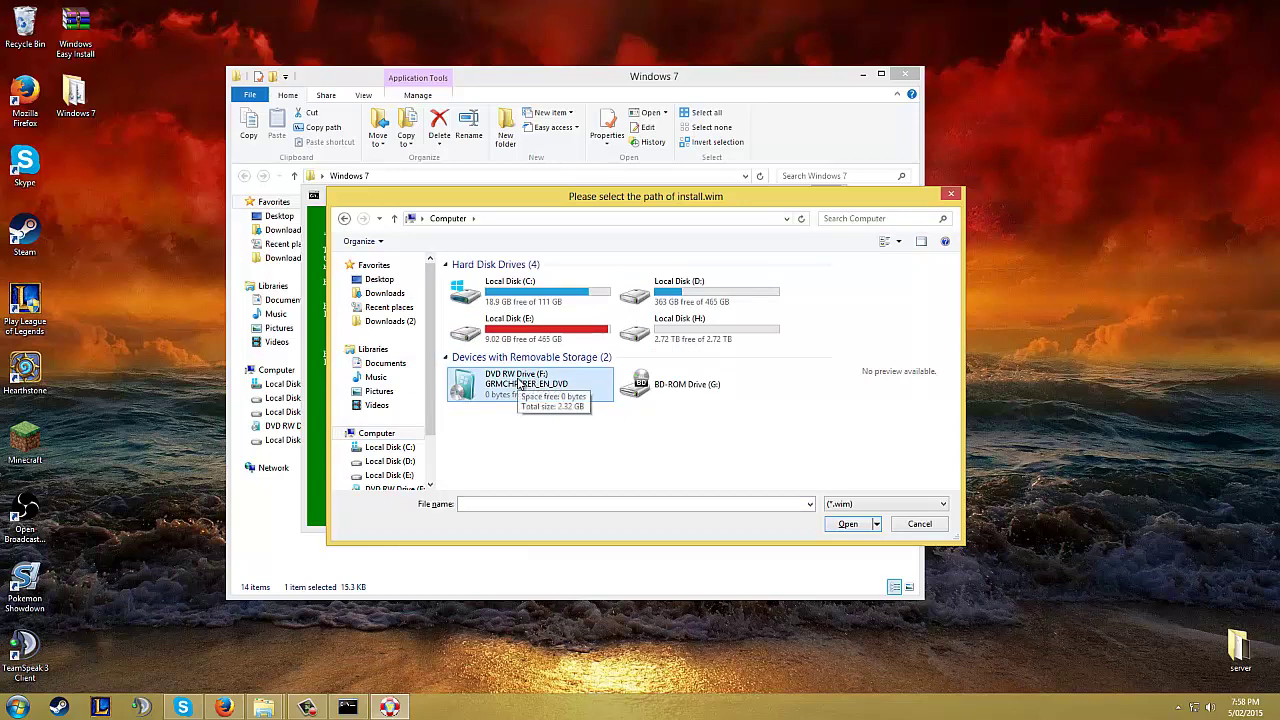
double_click(522, 384)
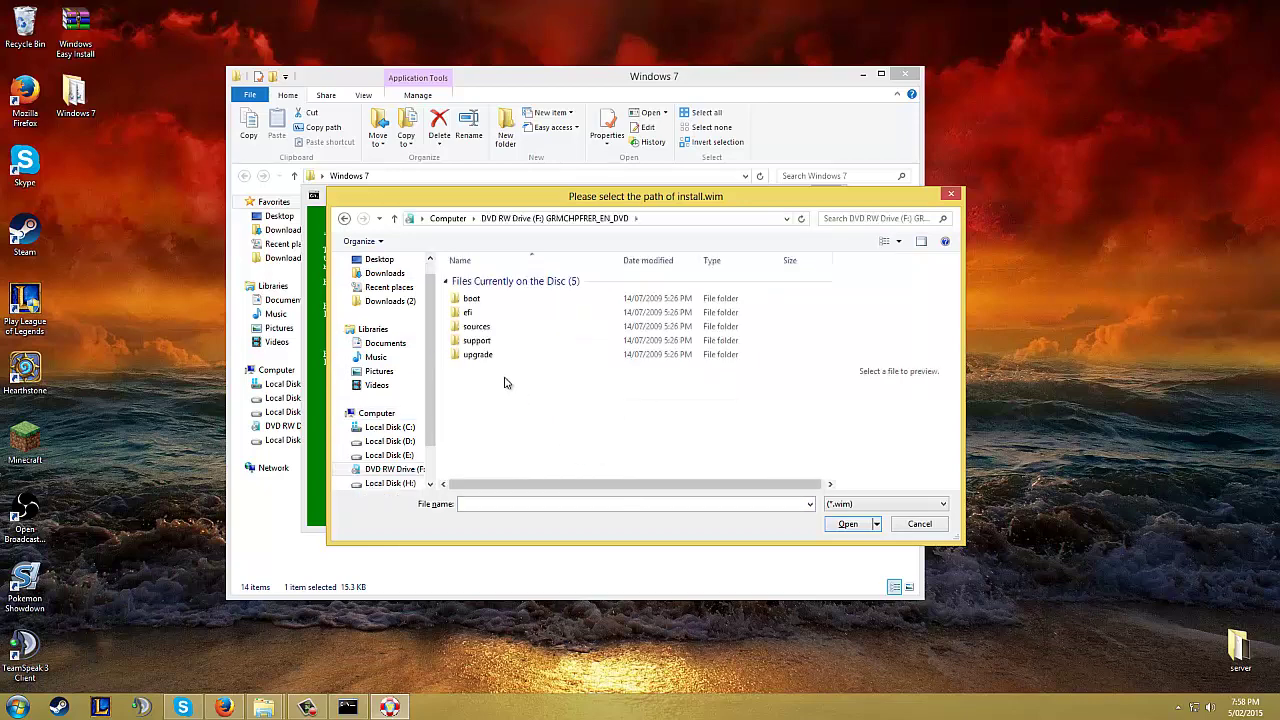
double_click(476, 330)
click(468, 428)
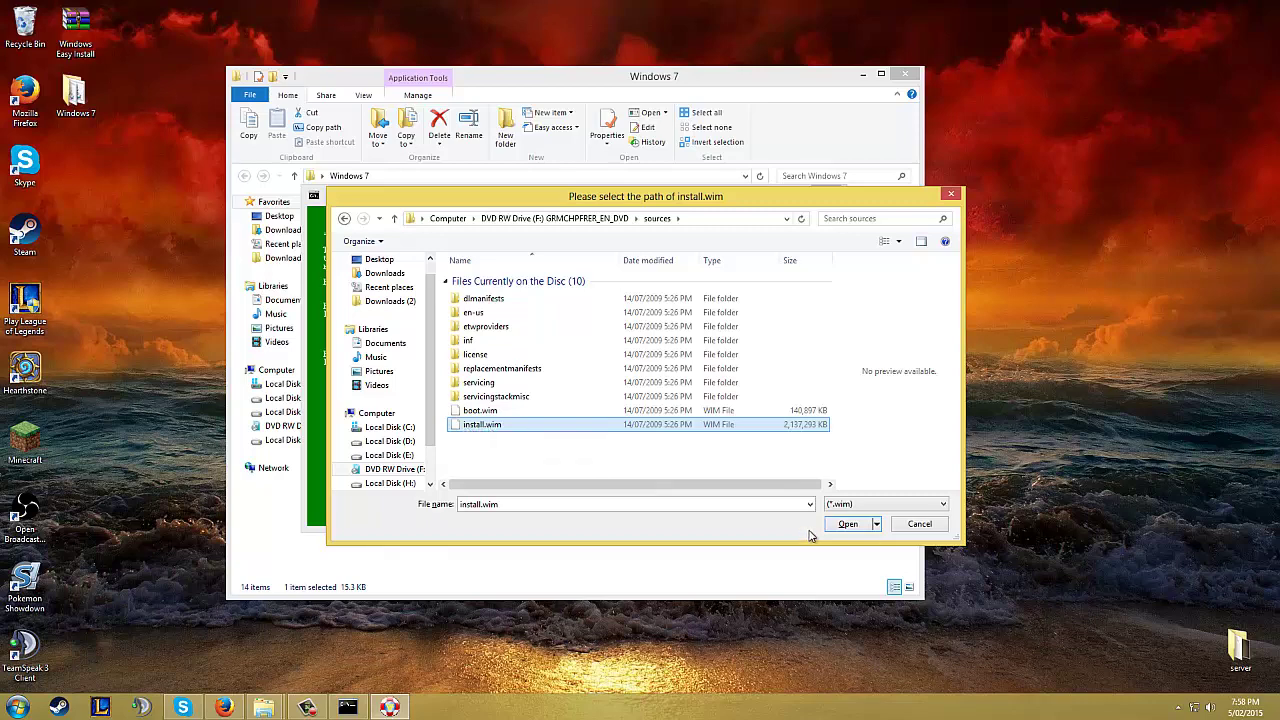
click(848, 524)
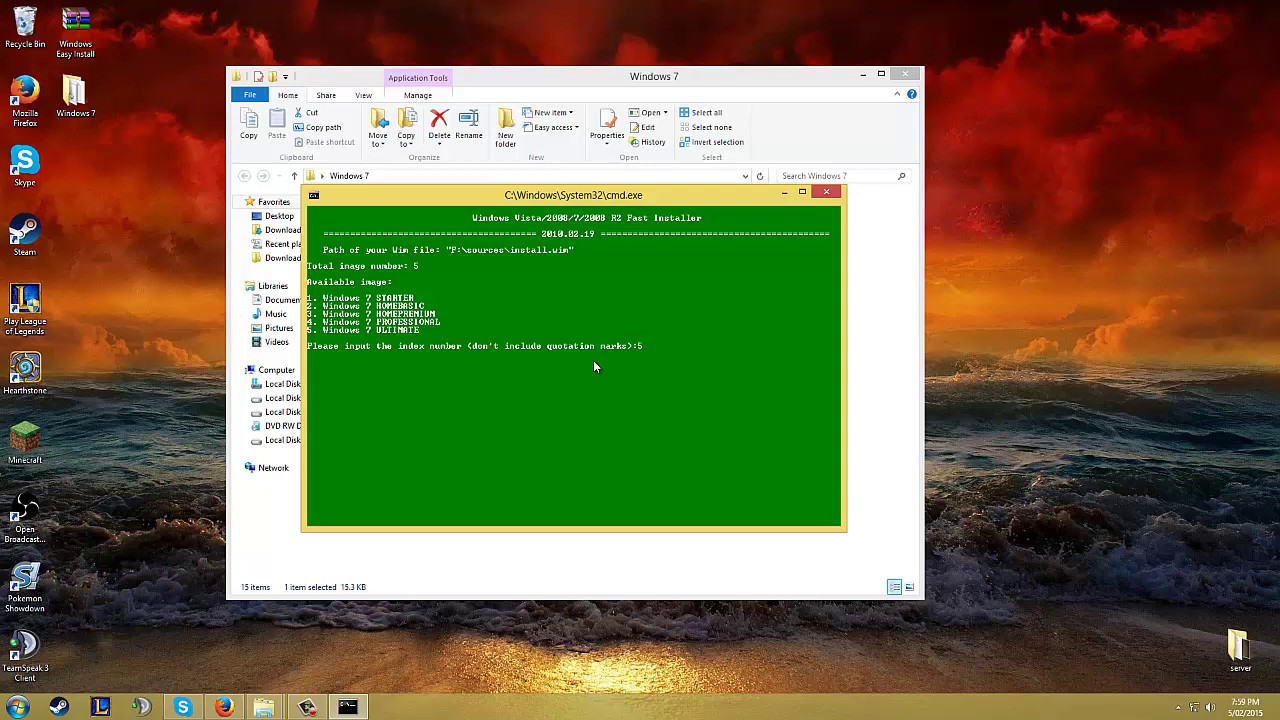
Submit image index 5, Windows 7 ULTIMATE.
key(Return)
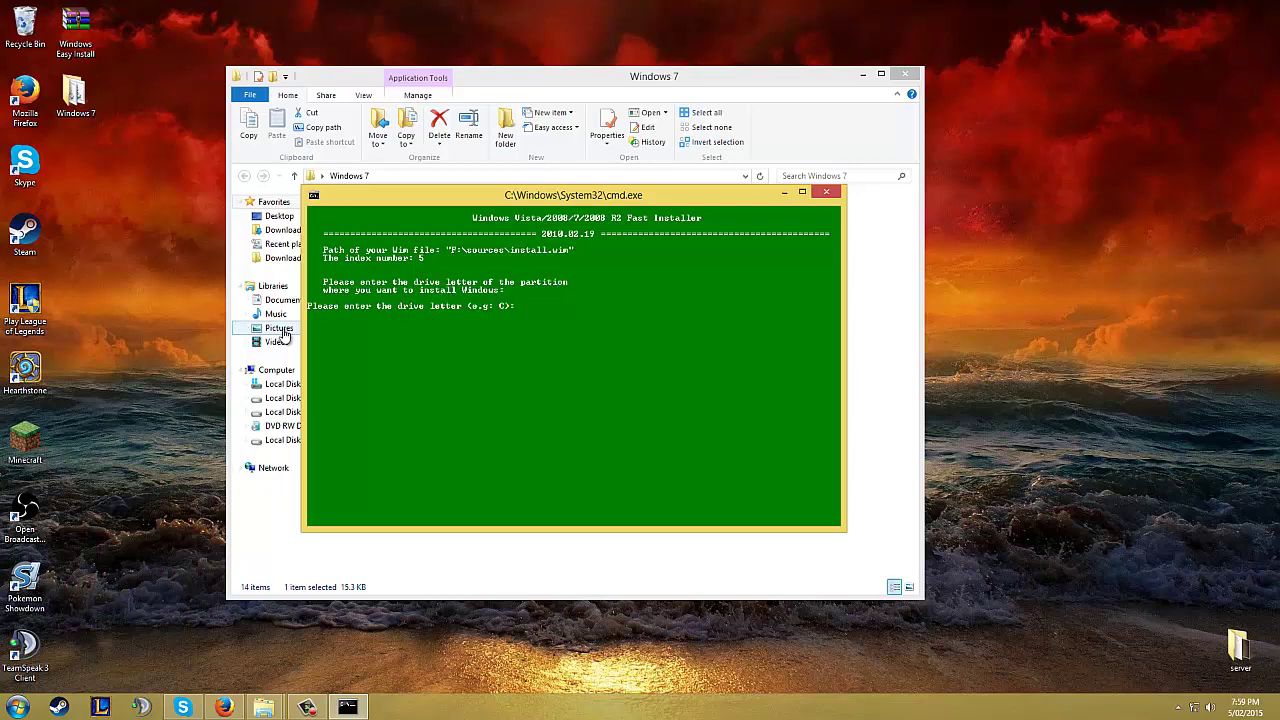
Check the drives in Explorer, confirming Local Disk (H:) is the empty 2.72 TB drive.
click(289, 437)
click(288, 384)
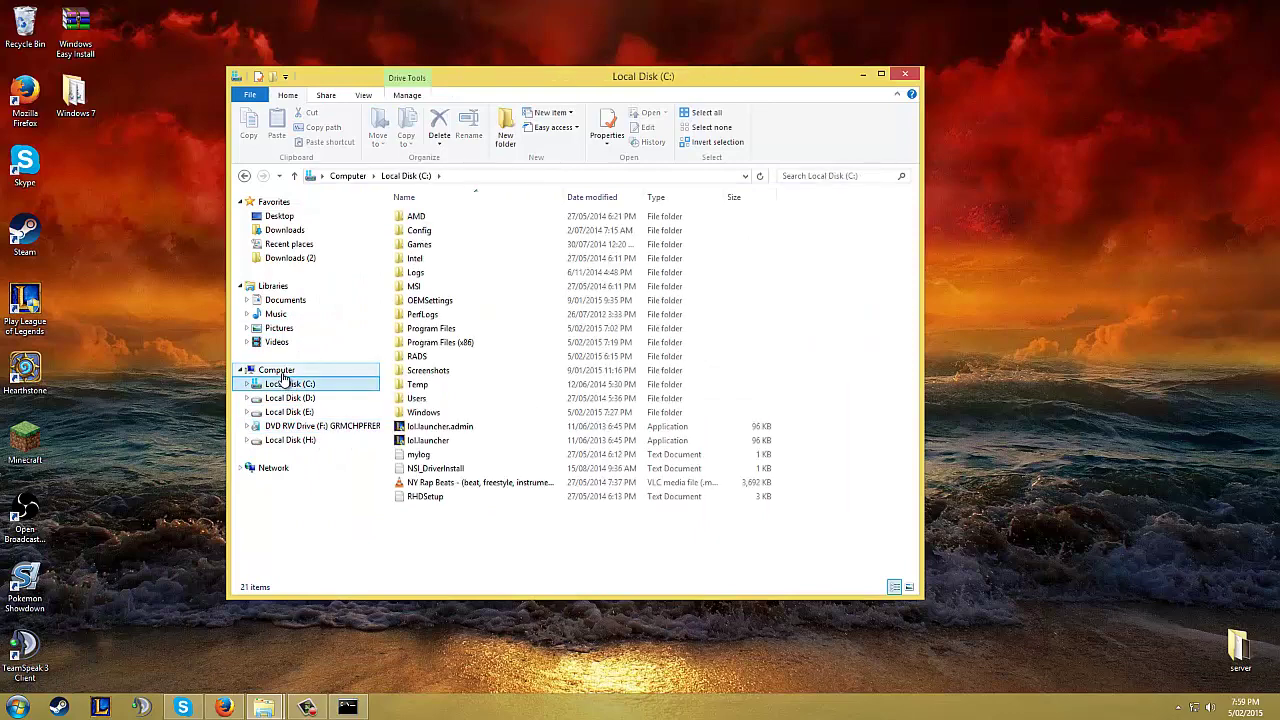
click(280, 370)
double_click(463, 272)
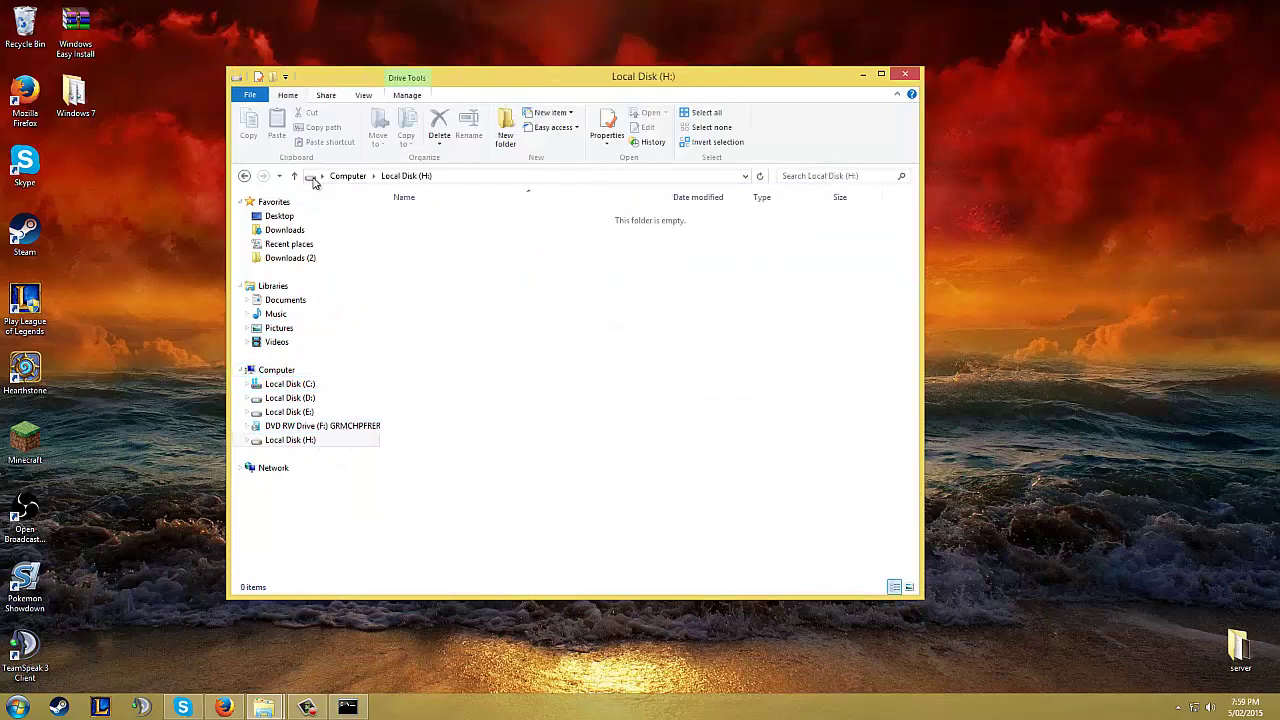
click(244, 176)
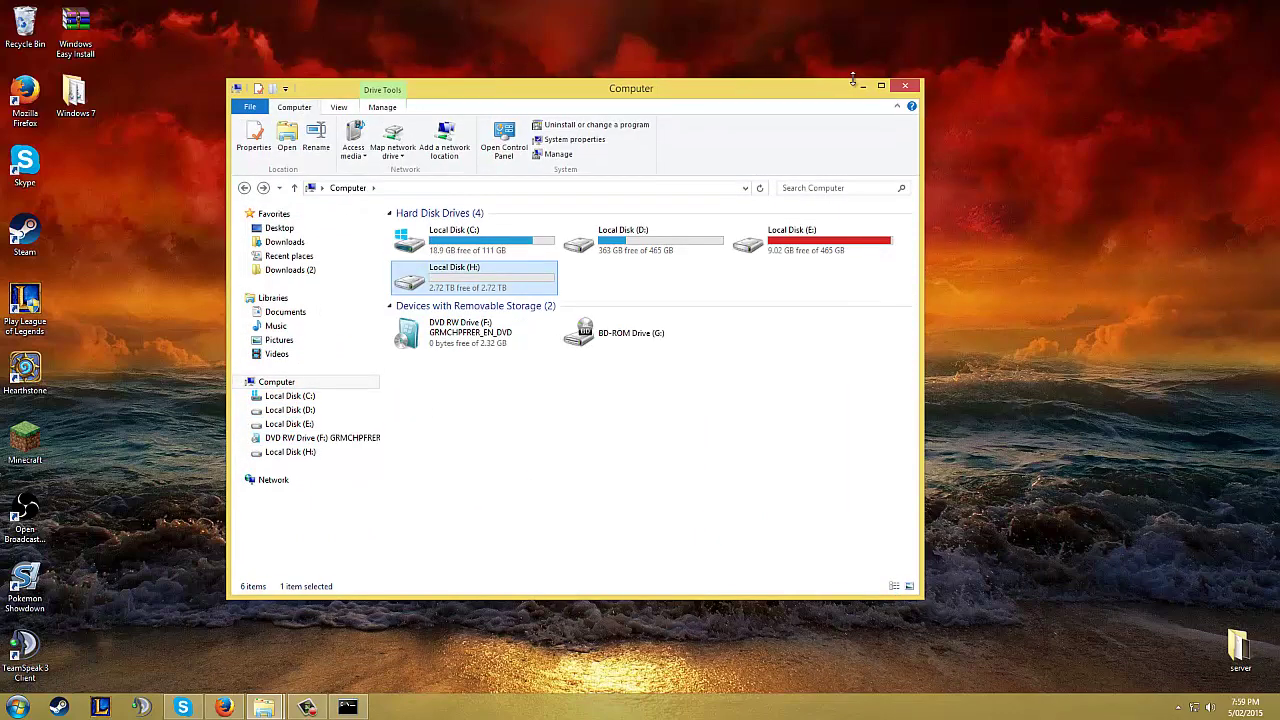
drag(723, 80, 1041, 110)
click(620, 346)
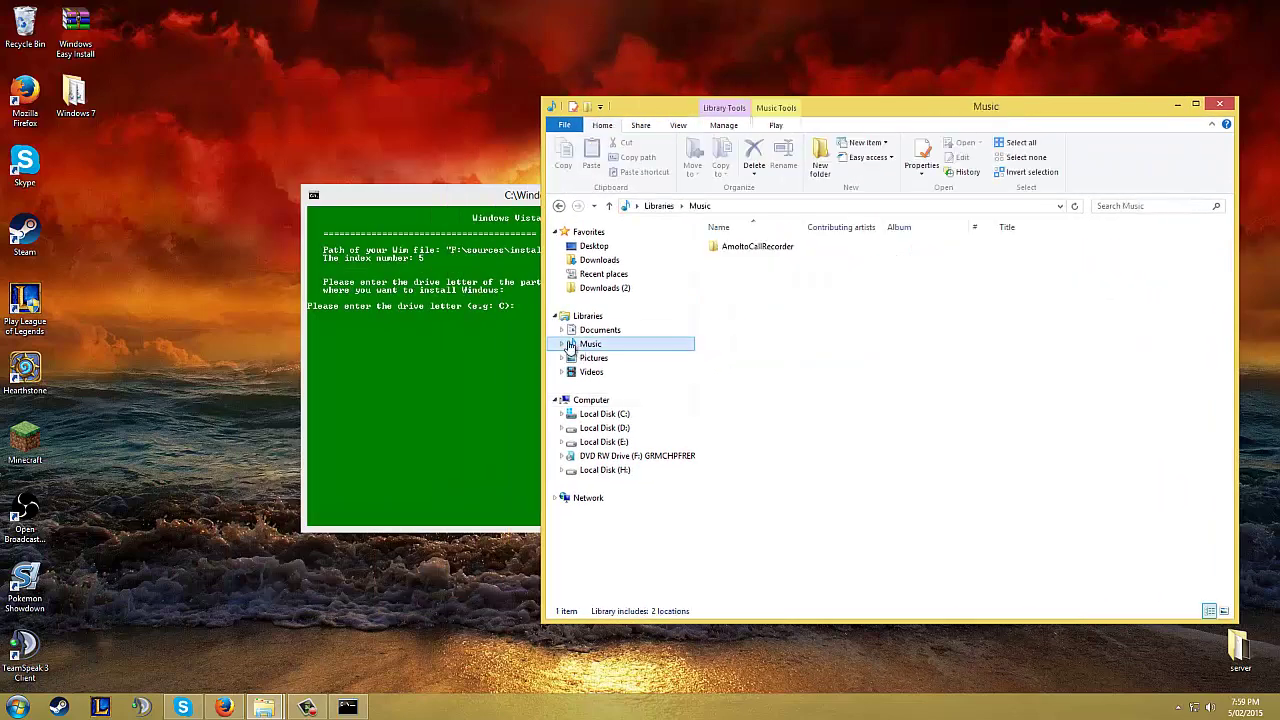
click(592, 401)
click(483, 387)
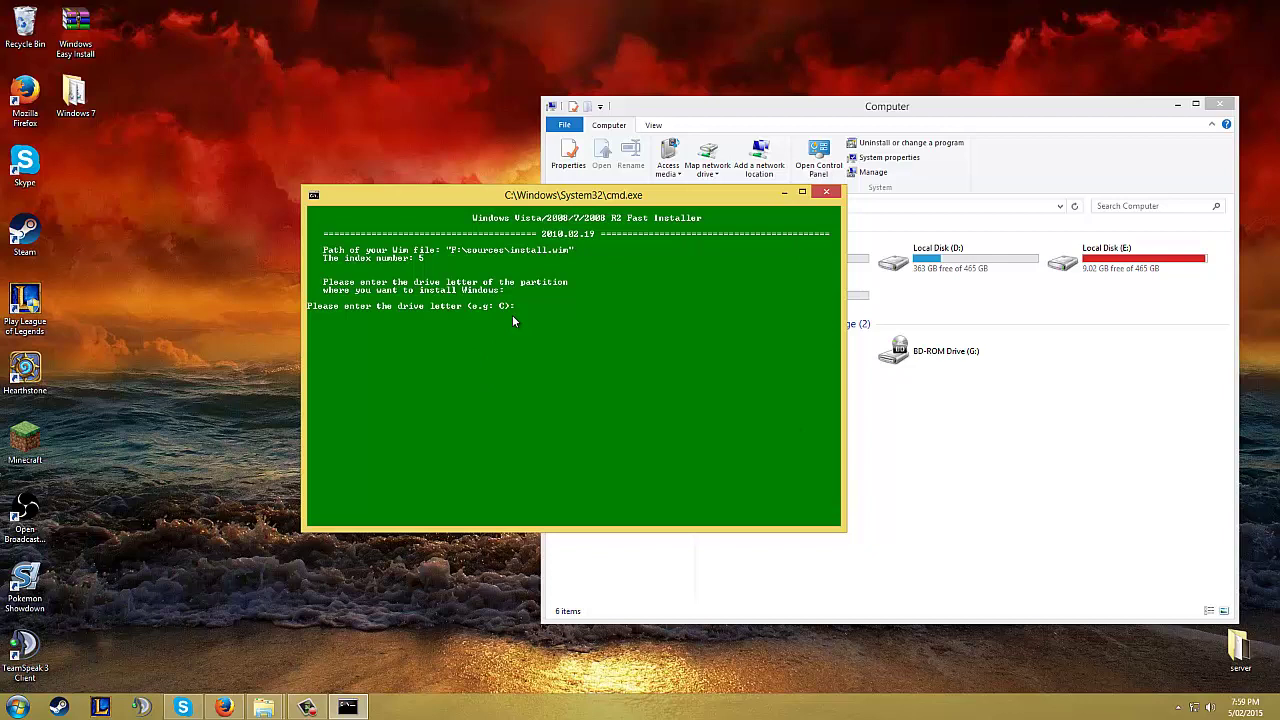
click(937, 463)
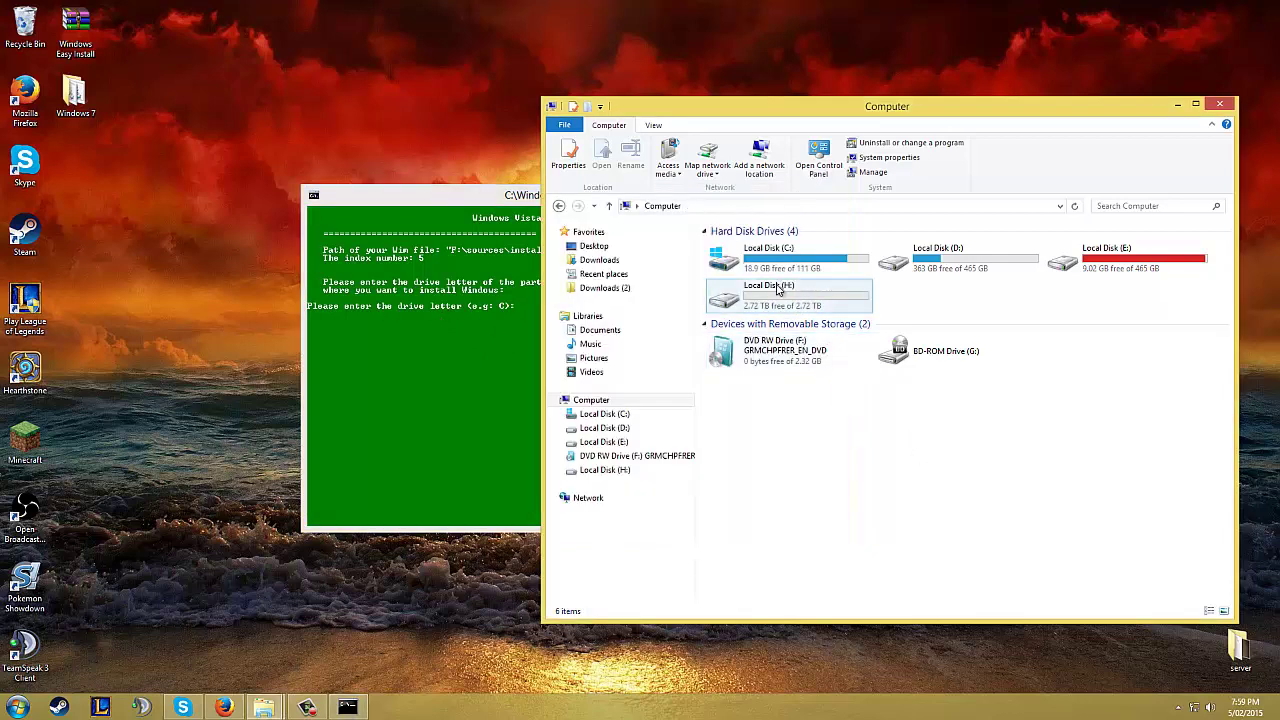
Enter H as the installer's OS partition letter.
click(360, 376)
text(H)
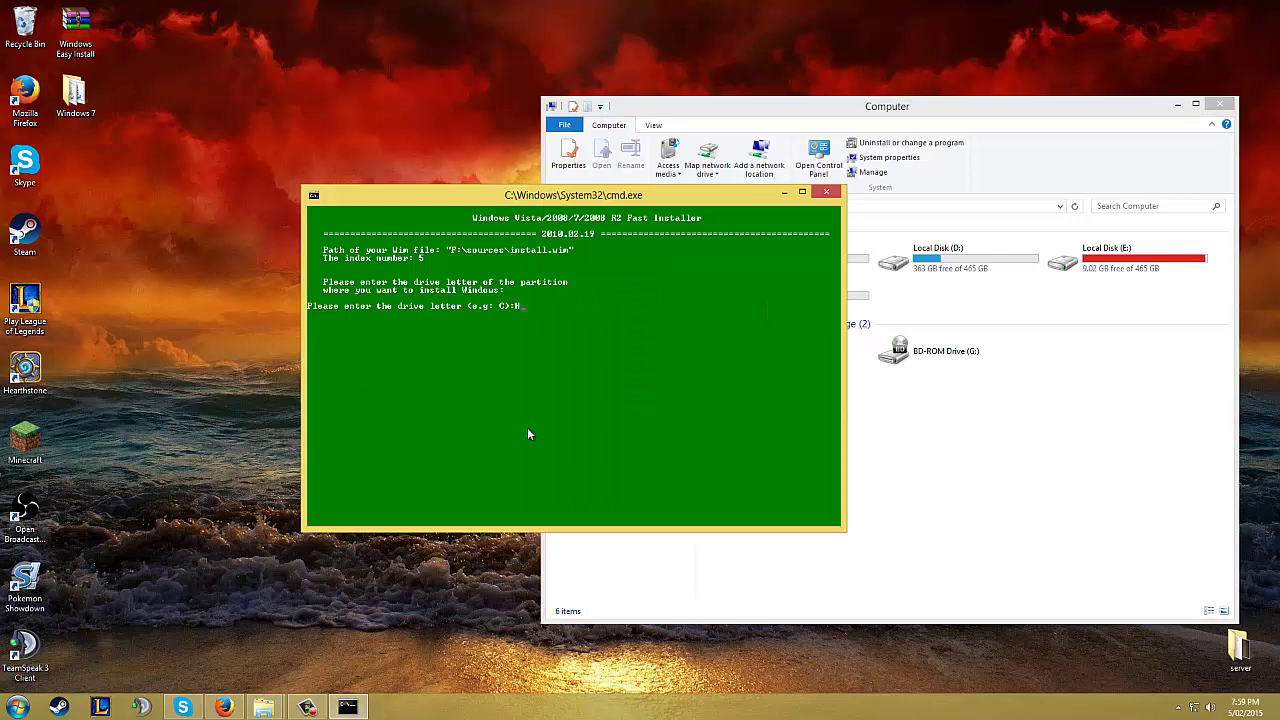
key(Return)
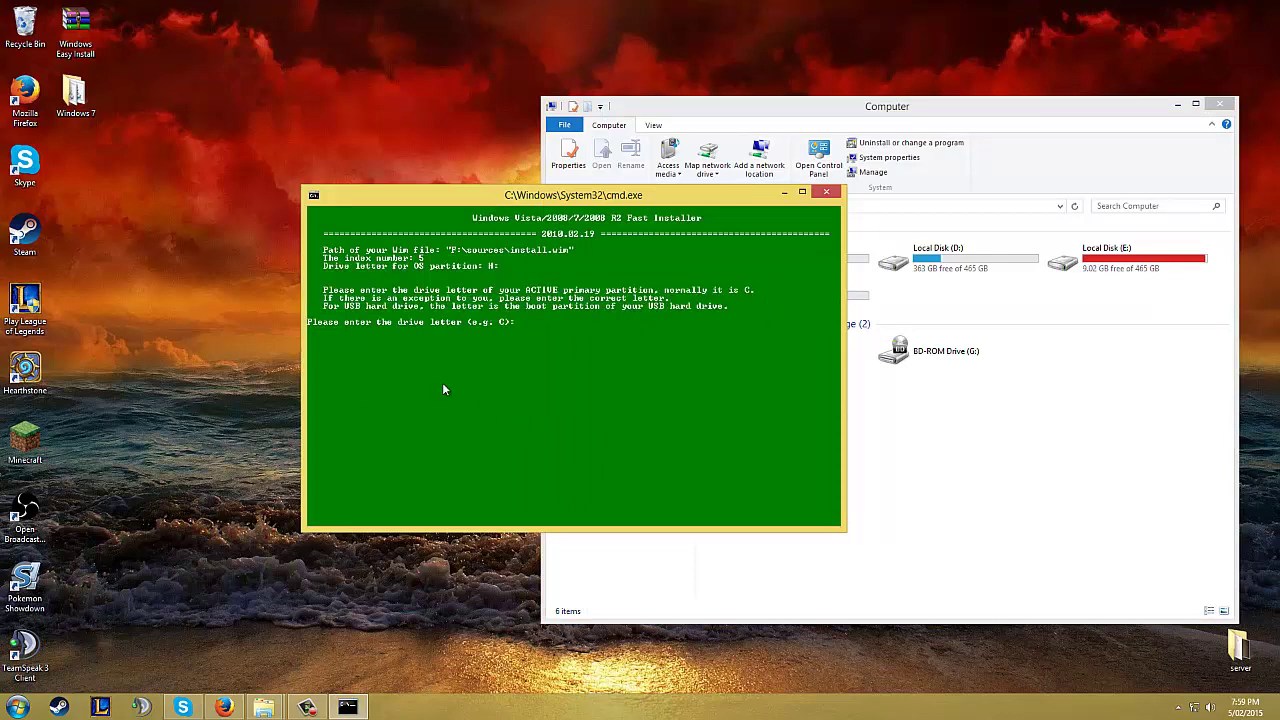
Inspect the contents of Local Disk (C:) in Explorer.
click(1020, 458)
click(777, 266)
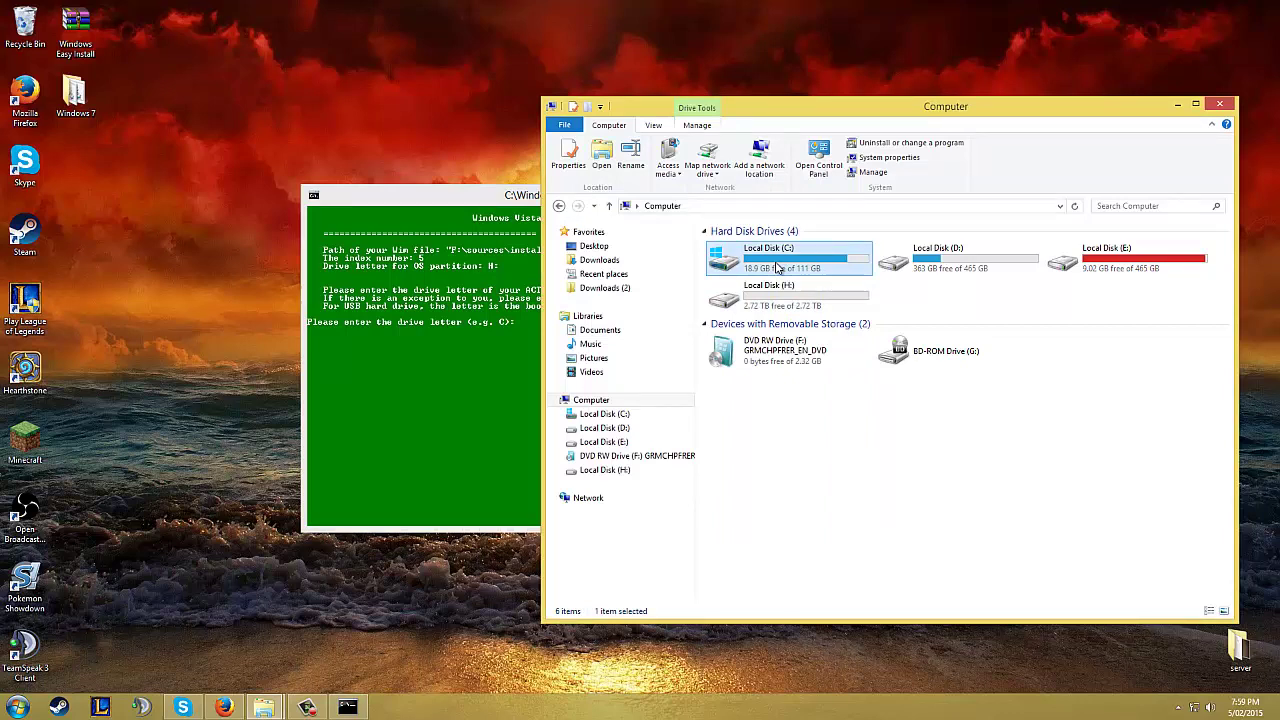
double_click(777, 266)
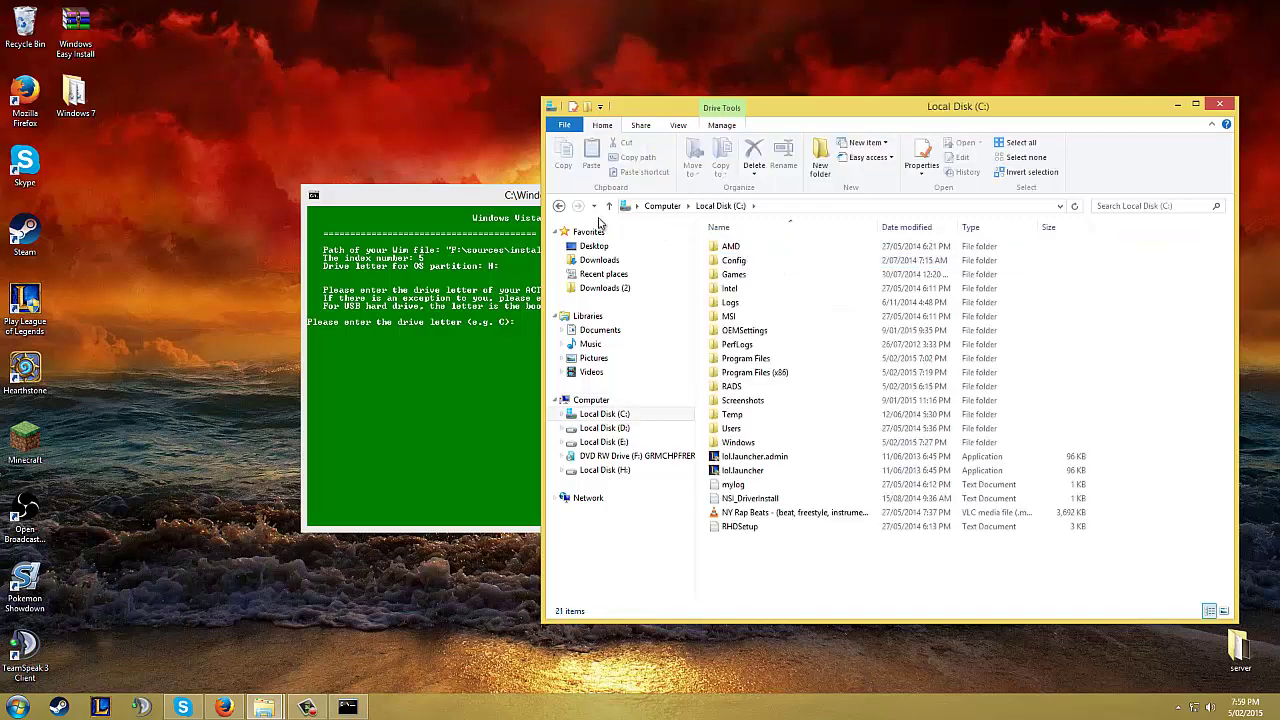
key(BackSpace)
Enter C as the installer's boot partition letter.
click(488, 384)
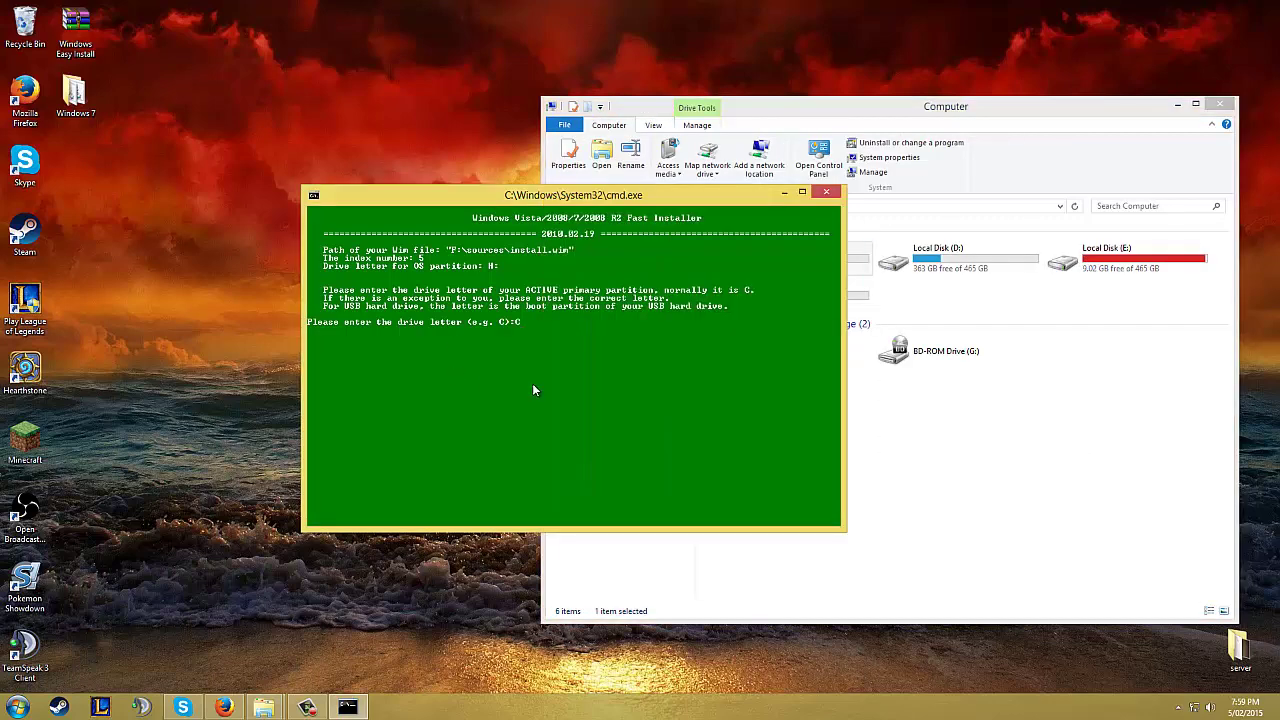
text(C)
key(Return)
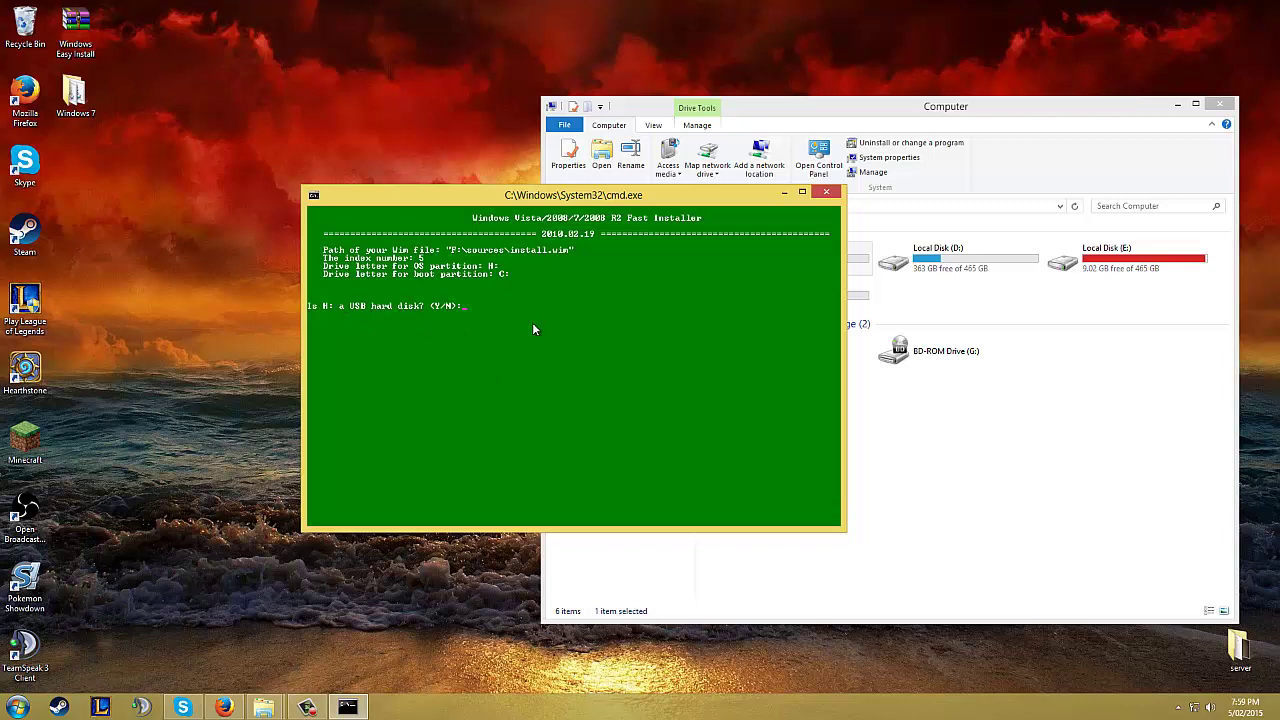
Confirm H: is a USB hard disk and run the install to 100% with boot files created.
key(Return)
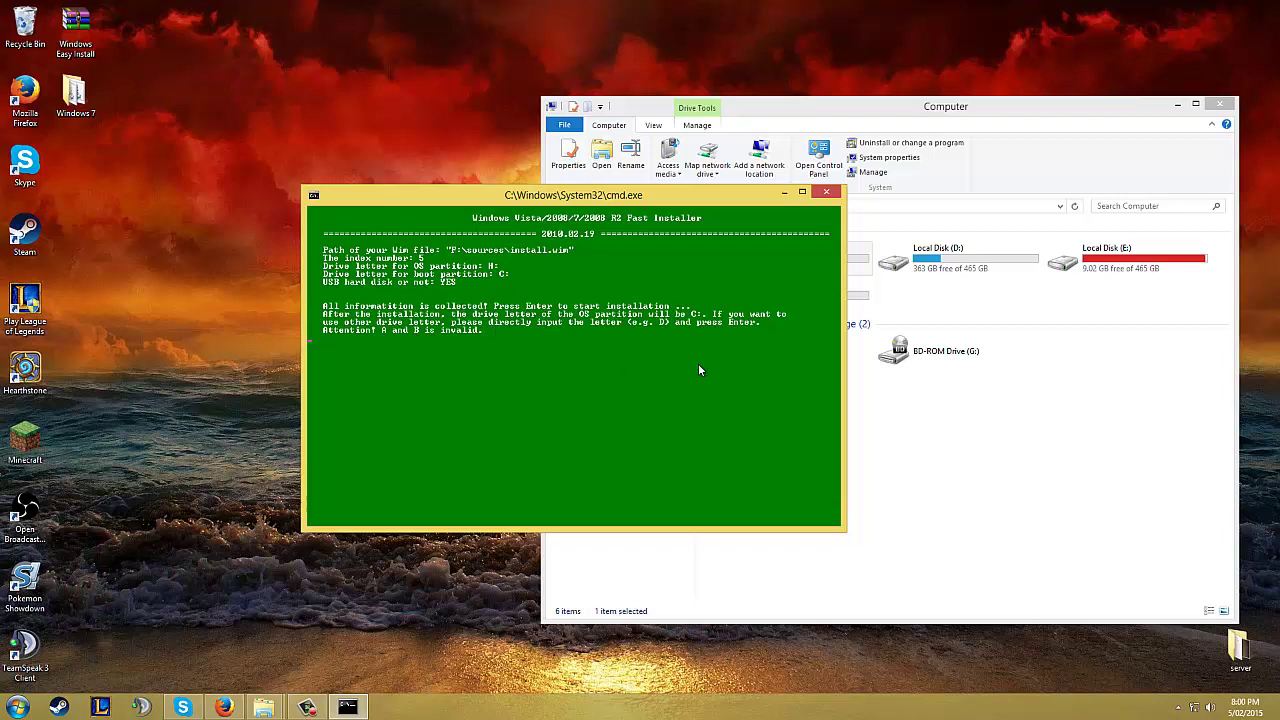
key(Return)
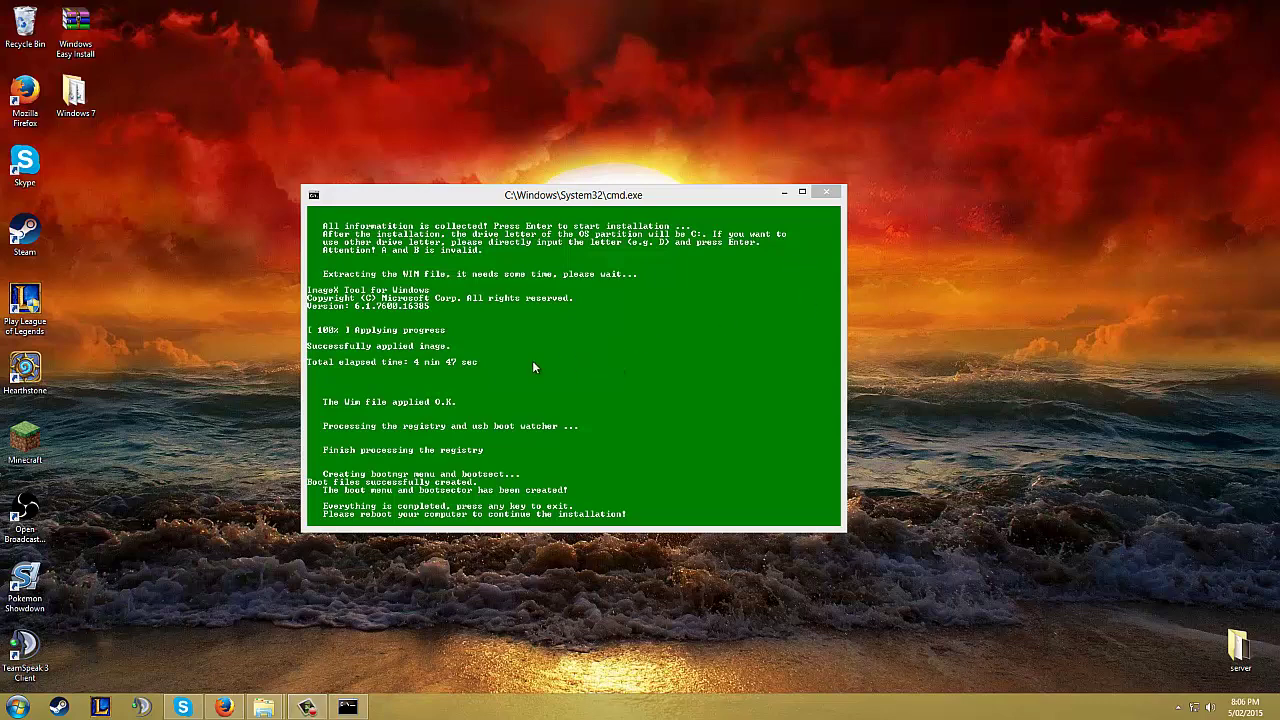
click(429, 376)
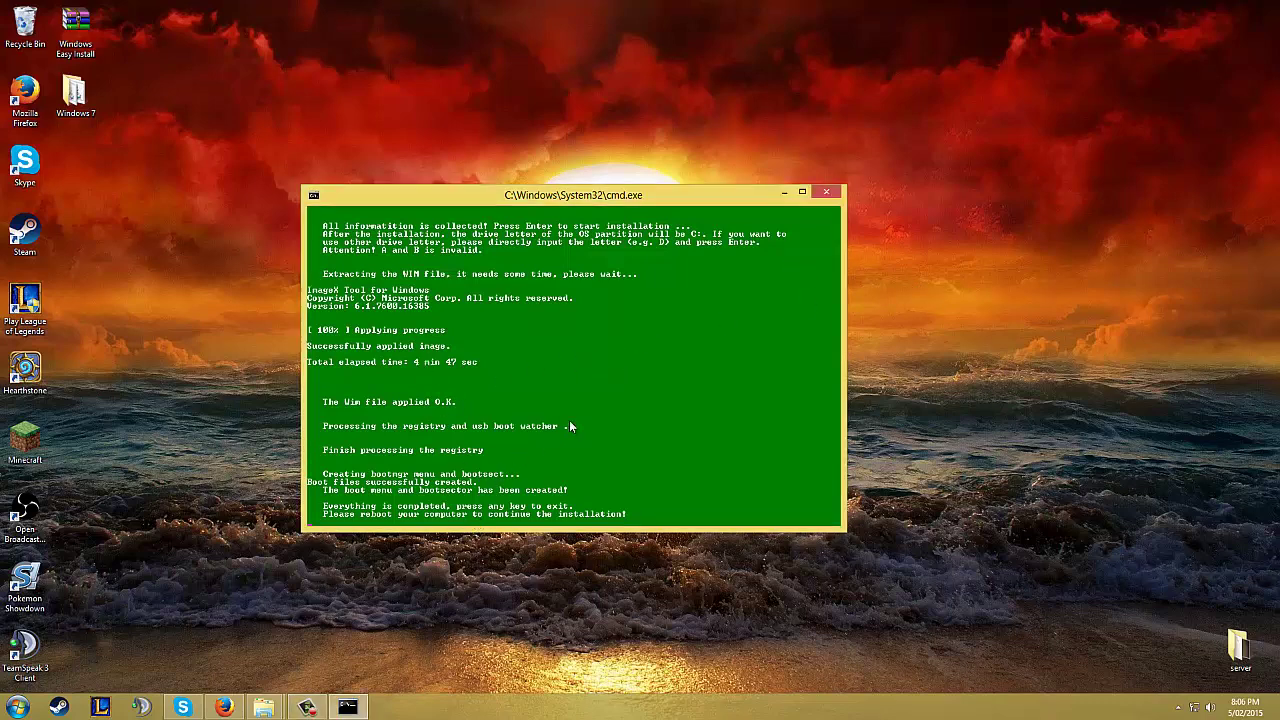